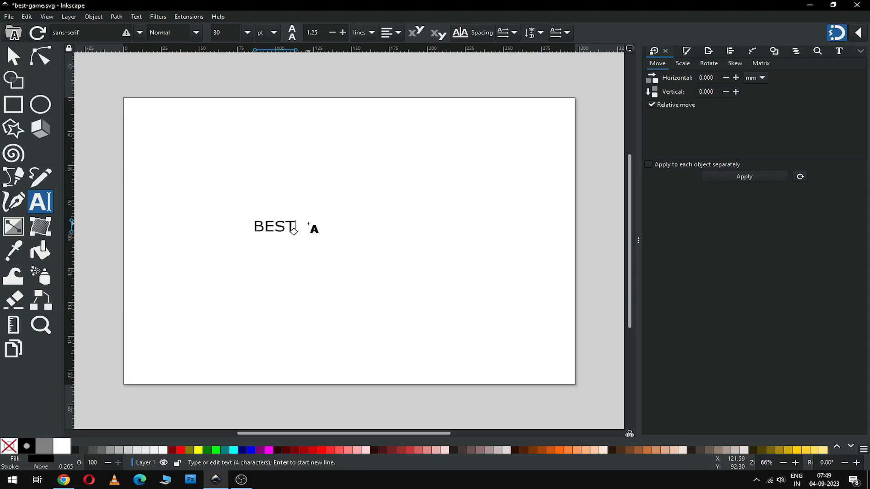
Complete the text as "BEST GAME" and set its font to Bahnschrift Bold.
{"action": "type", "text": "GAME"}
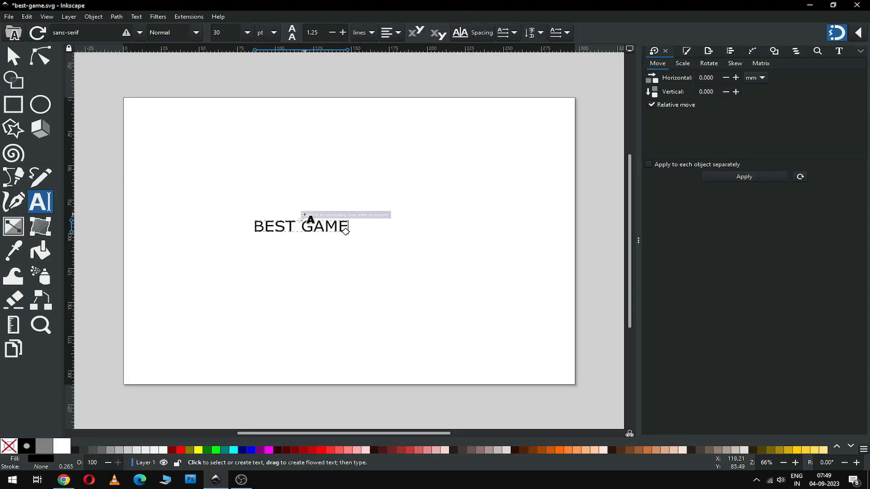
{"action": "key", "text": "Escape"}
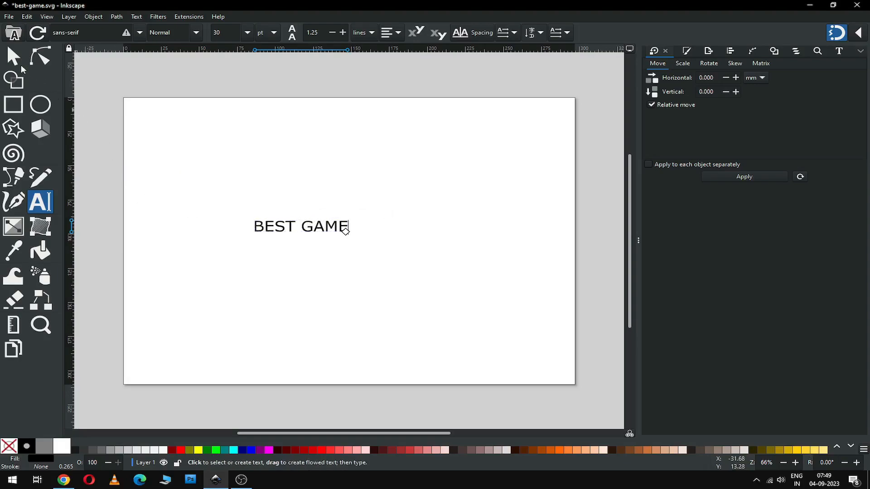
{"action": "key", "text": "ctrl+a"}
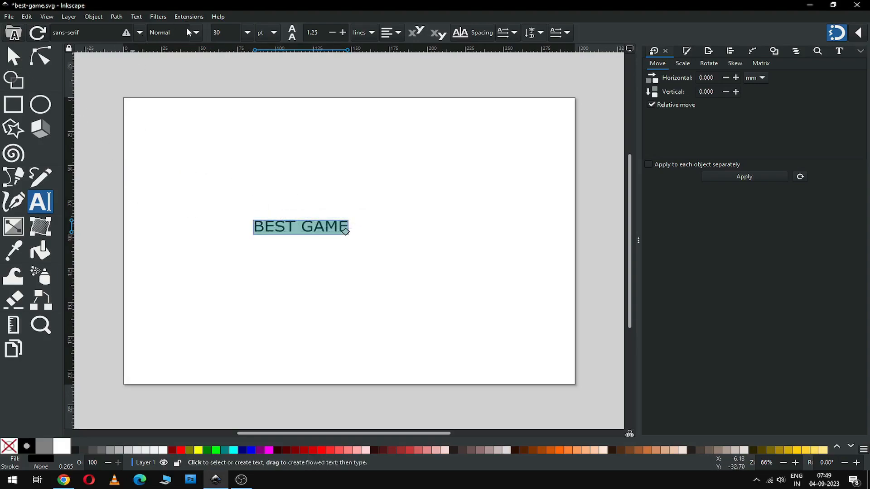
{"action": "left_click", "coordinate": [90, 32]}
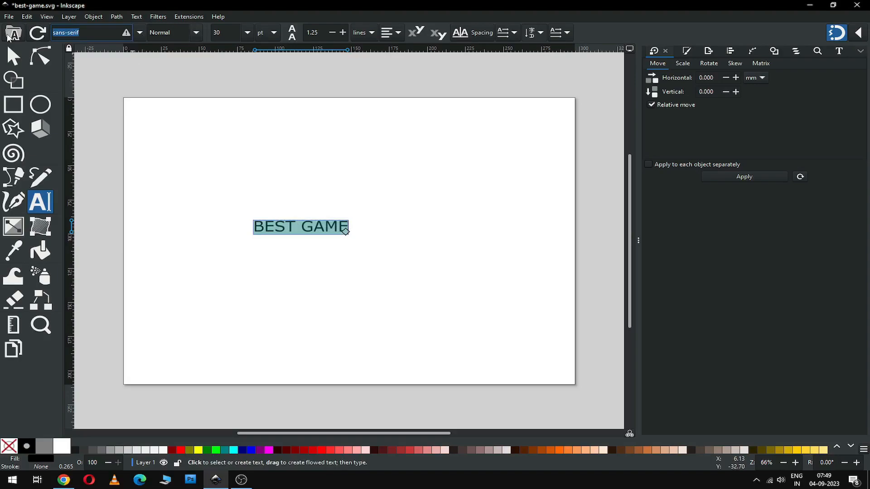
{"action": "type", "text": "bah"}
{"action": "left_click", "coordinate": [61, 45]}
{"action": "left_click_drag", "start_coordinate": [73, 31], "coordinate": [40, 34]}
{"action": "type", "text": "bah"}
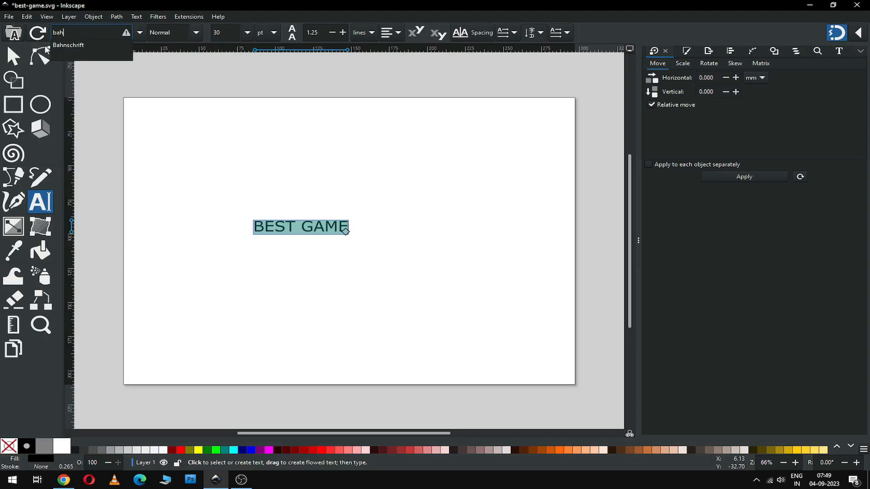
{"action": "left_click", "coordinate": [78, 46]}
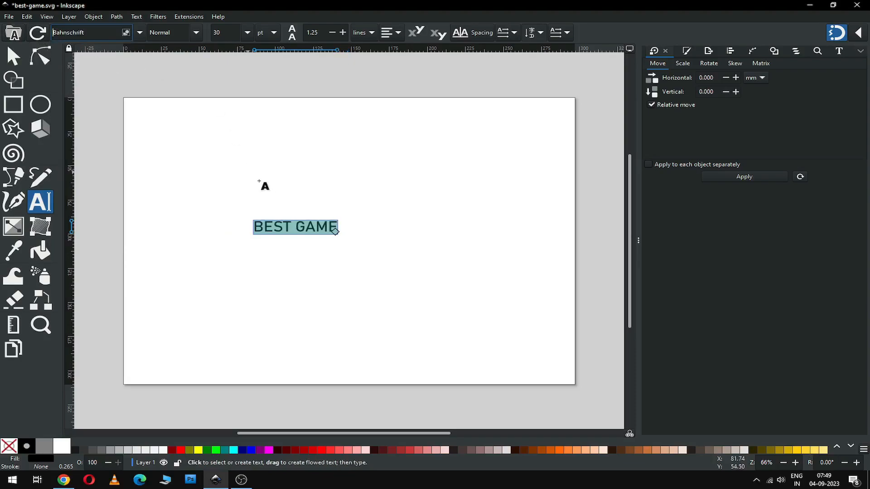
{"action": "left_click", "coordinate": [197, 33]}
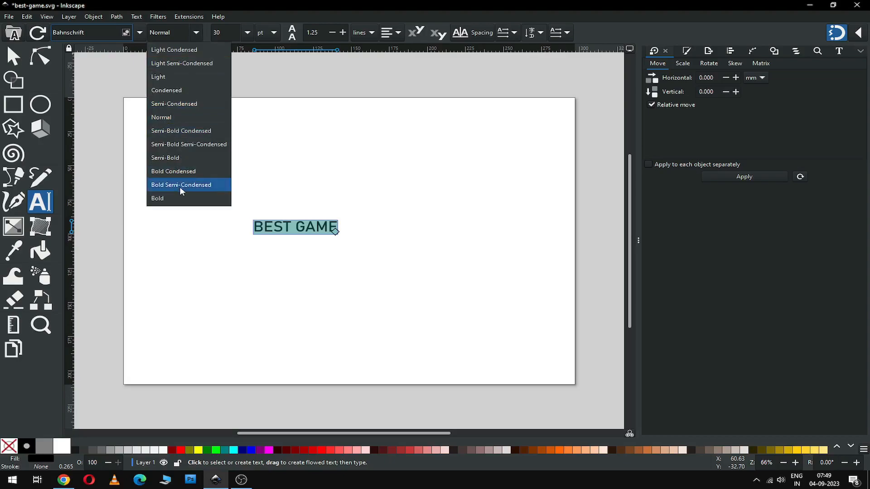
{"action": "left_click", "coordinate": [181, 199]}
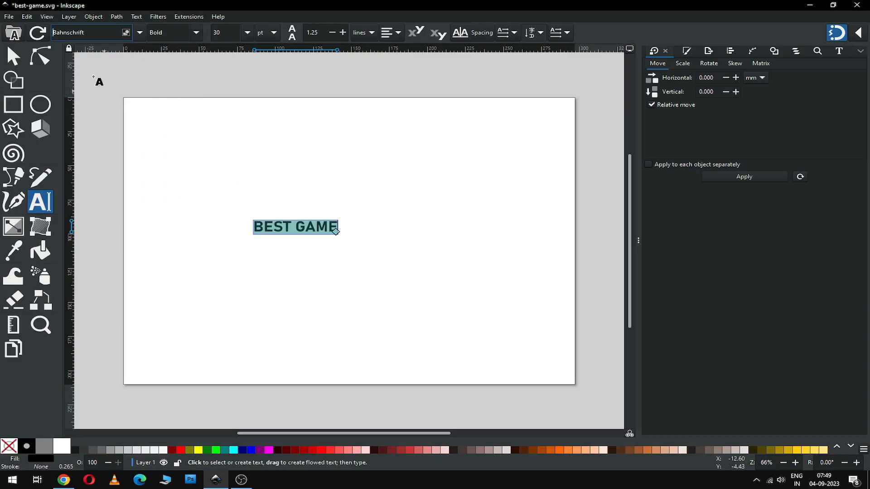
Scale the BEST GAME text to about 181 mm wide and 26 mm high, and move it near the page centre.
{"action": "key", "text": "F1"}
{"action": "left_click_drag", "start_coordinate": [343, 239], "coordinate": [436, 277]}
{"action": "left_click_drag", "start_coordinate": [351, 235], "coordinate": [400, 246]}
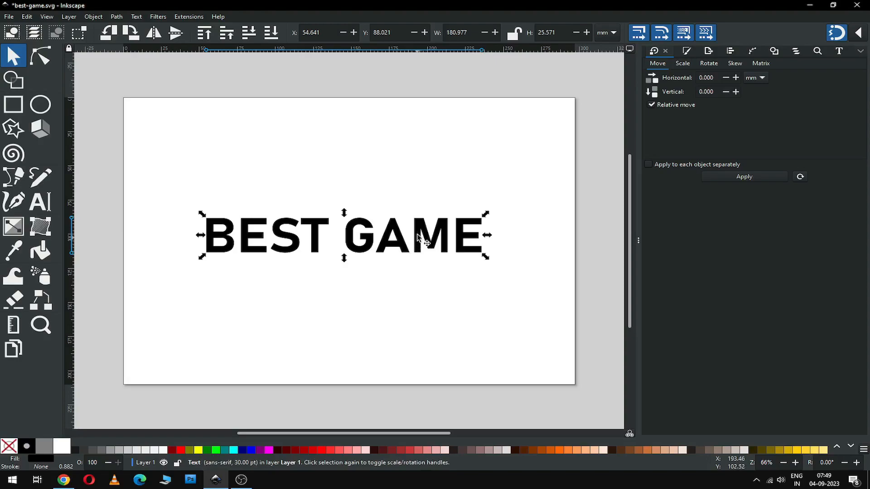
Convert the BEST GAME text to a path and inspect its nodes.
{"action": "left_click", "coordinate": [117, 16]}
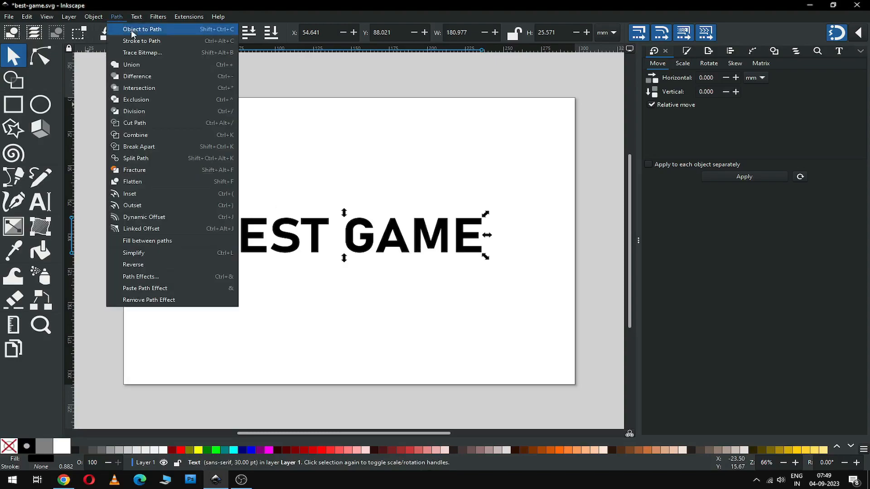
{"action": "left_click", "coordinate": [161, 29]}
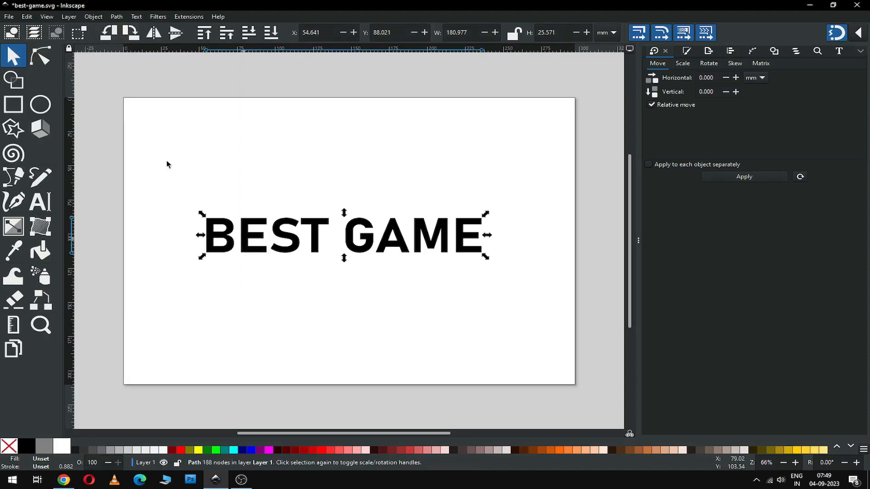
{"action": "left_click", "coordinate": [41, 56]}
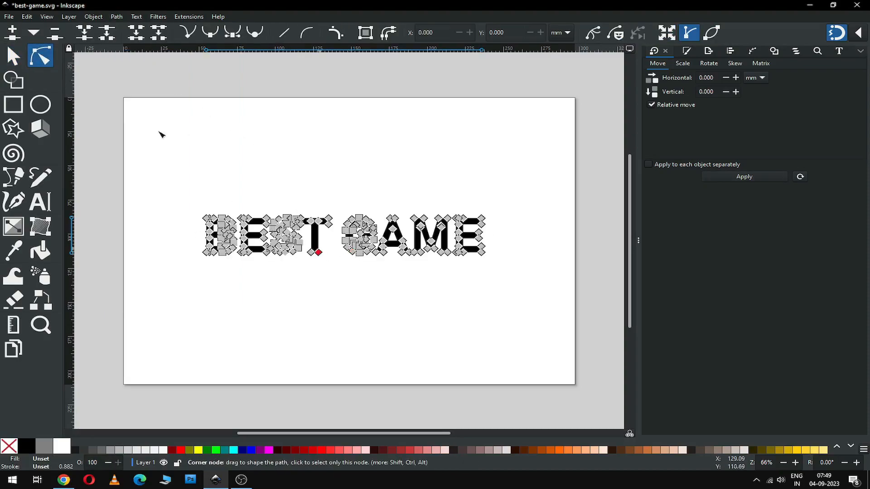
{"action": "left_click", "coordinate": [18, 60]}
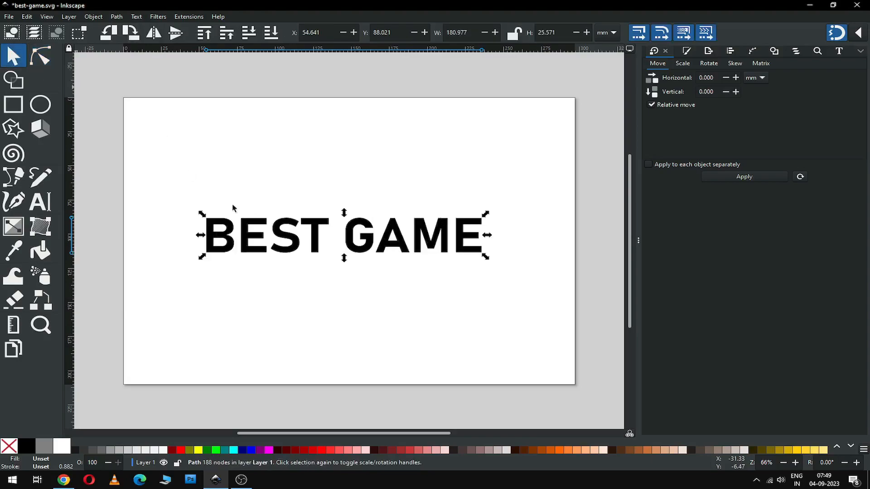
Place a duplicate of the lettering about 25 mm above the original and fill it purple (800080).
{"action": "right_click", "coordinate": [248, 238]}
{"action": "left_click", "coordinate": [271, 292]}
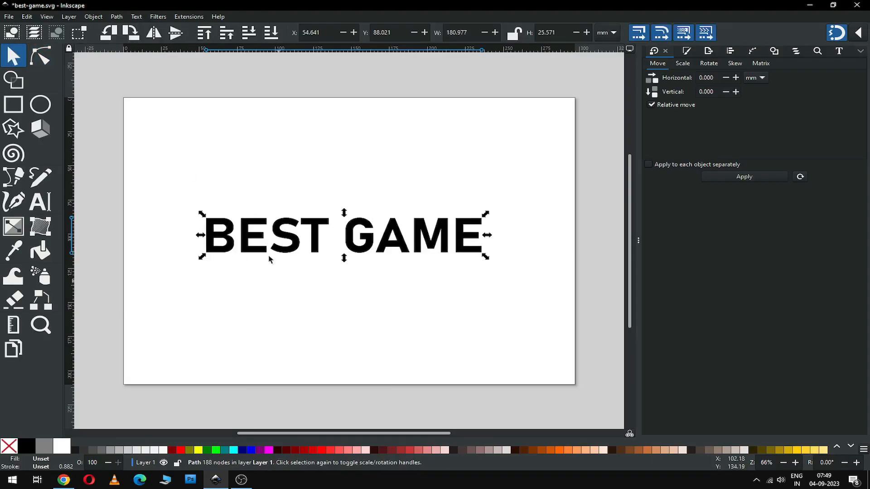
{"action": "left_click_drag", "start_coordinate": [249, 223], "coordinate": [247, 194]}
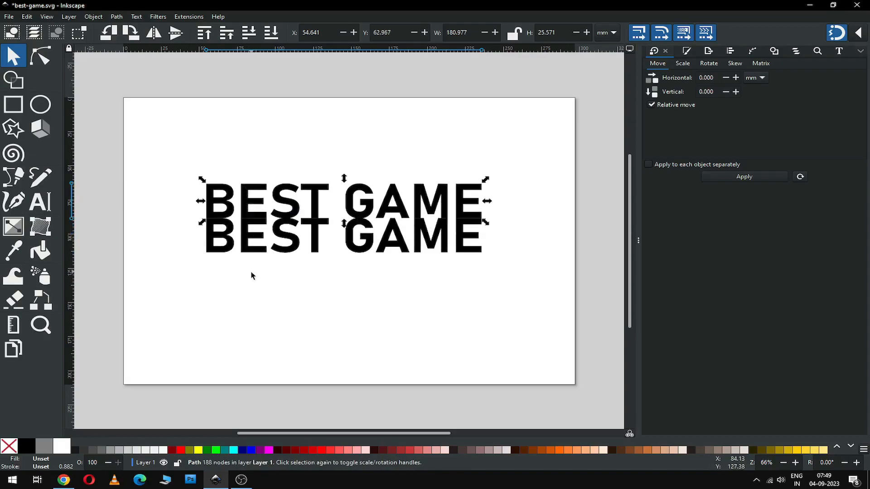
{"action": "left_click", "coordinate": [261, 450]}
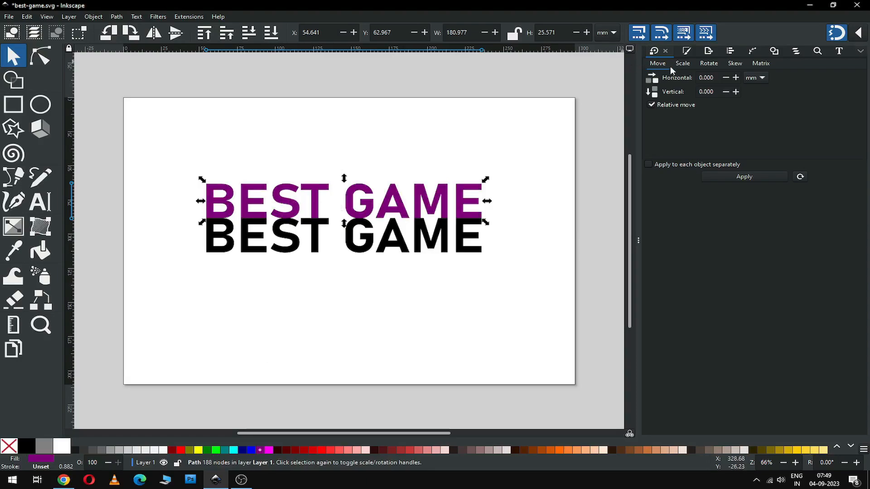
Give the purple lettering a flat black stroke 2 mm wide, with round joins and the stroke ordered behind the fill.
{"action": "left_click", "coordinate": [688, 51]}
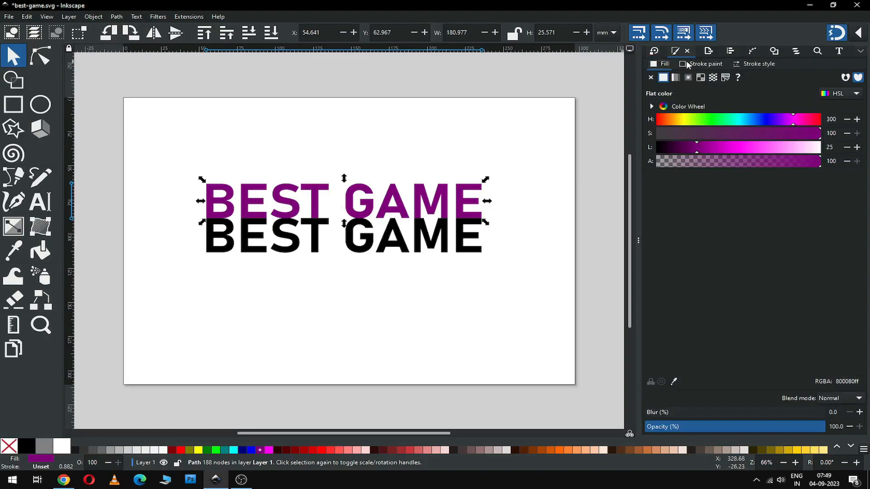
{"action": "left_click", "coordinate": [709, 66]}
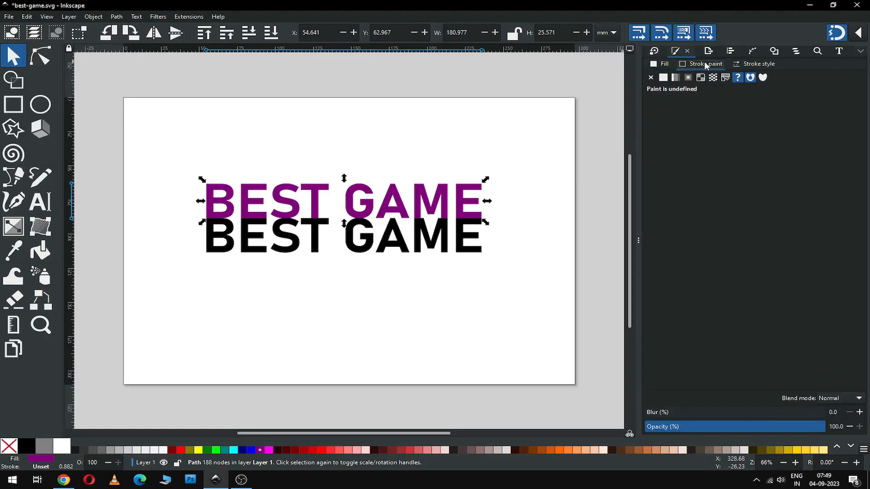
{"action": "left_click", "coordinate": [663, 78]}
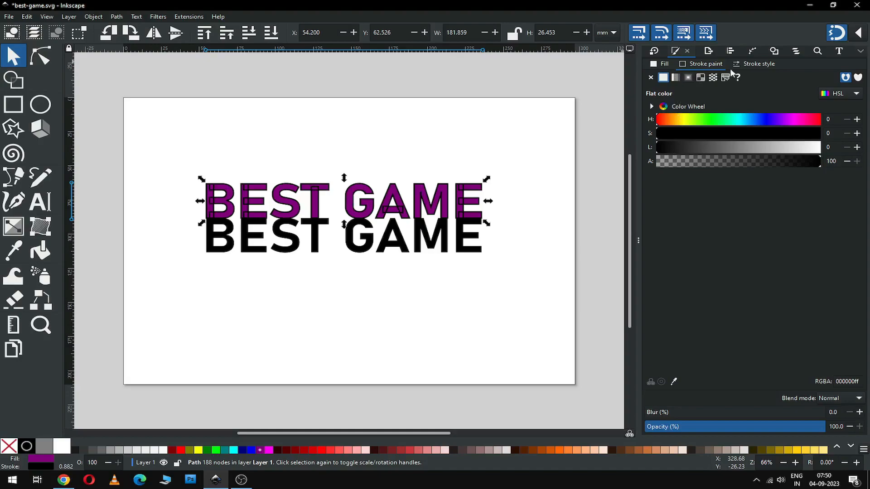
{"action": "left_click", "coordinate": [750, 64]}
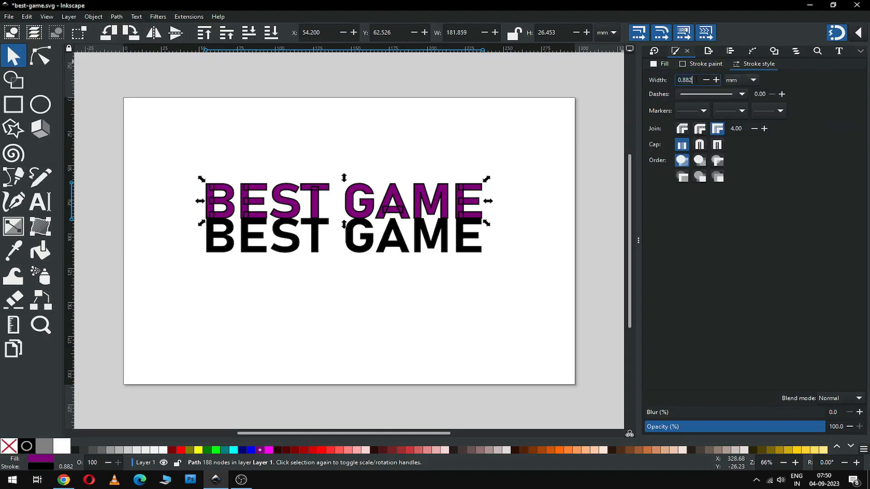
{"action": "type", "text": "1"}
{"action": "key", "text": "Return"}
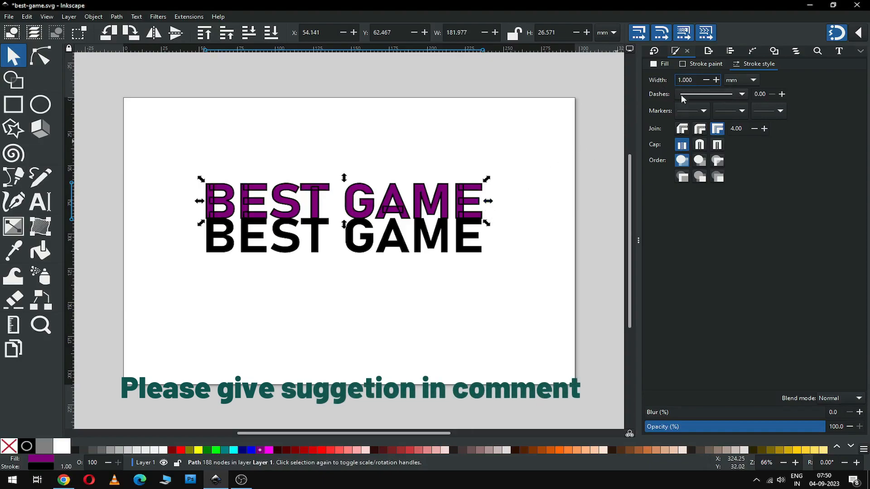
{"action": "type", "text": "2"}
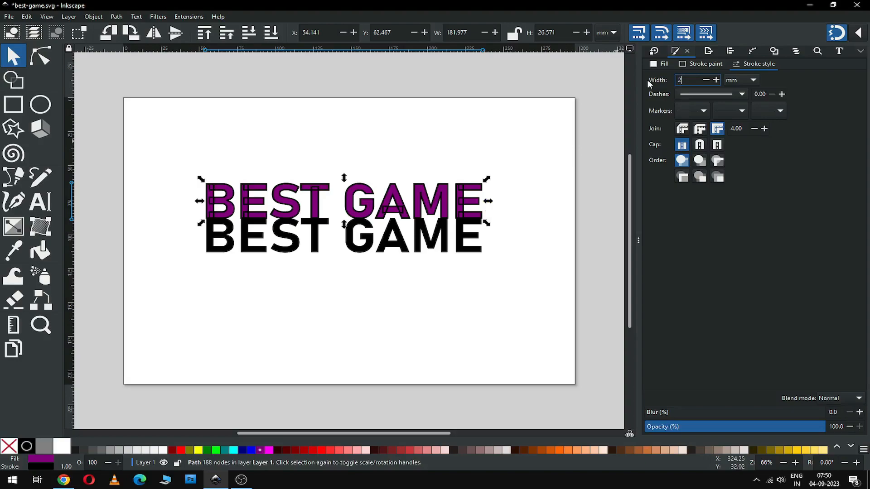
{"action": "key", "text": "Return"}
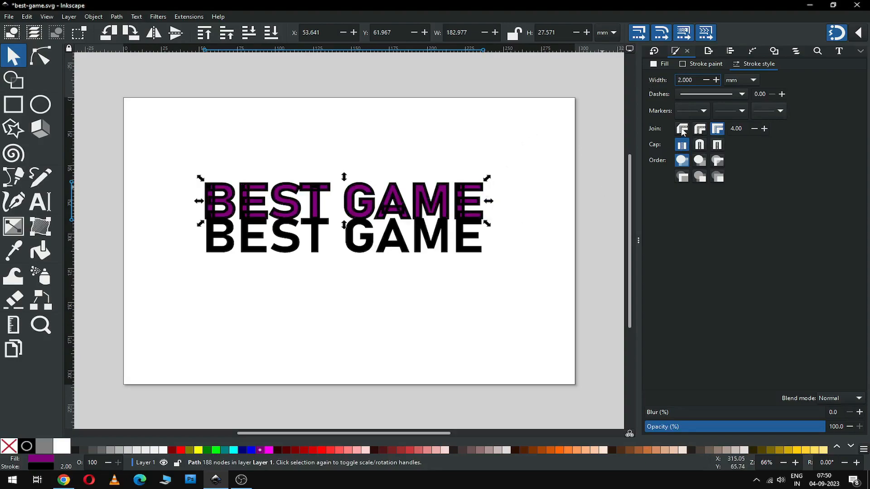
{"action": "left_click", "coordinate": [355, 269]}
{"action": "left_click", "coordinate": [347, 198]}
Convert the purple lettering's black stroke to a path.
{"action": "key", "text": "z"}
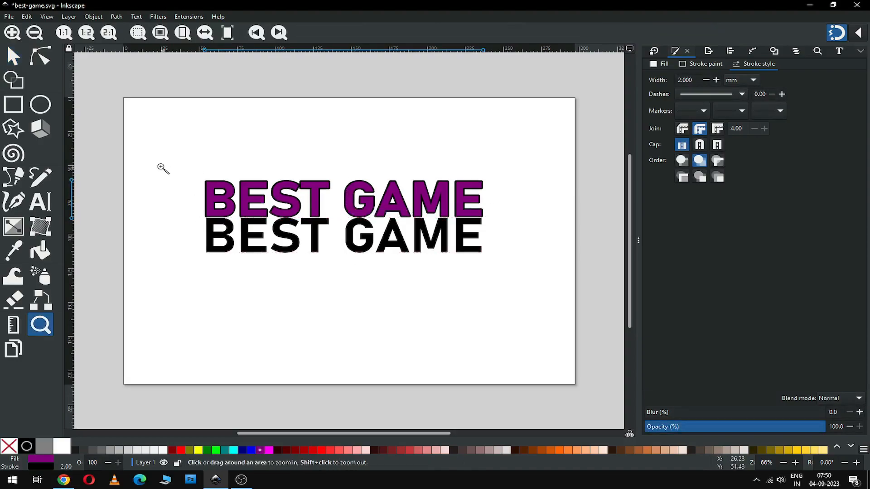
{"action": "left_click_drag", "start_coordinate": [161, 165], "coordinate": [526, 270]}
{"action": "left_click", "coordinate": [13, 57]}
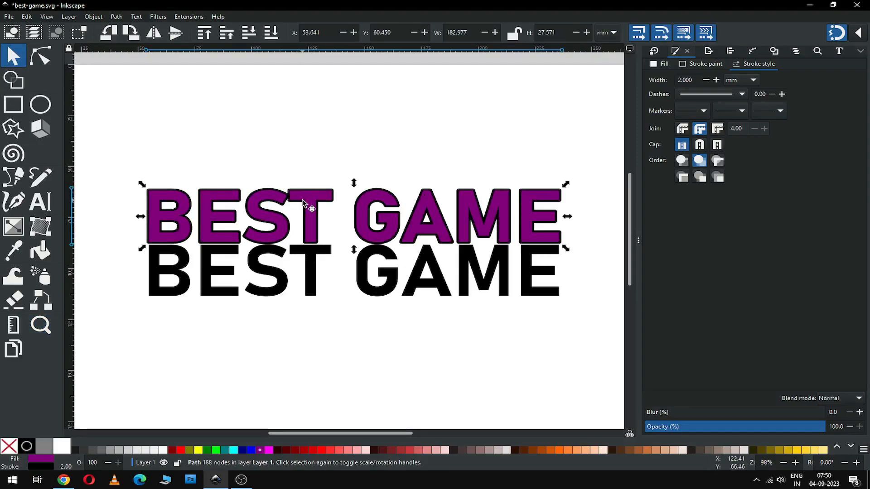
{"action": "left_click", "coordinate": [116, 17]}
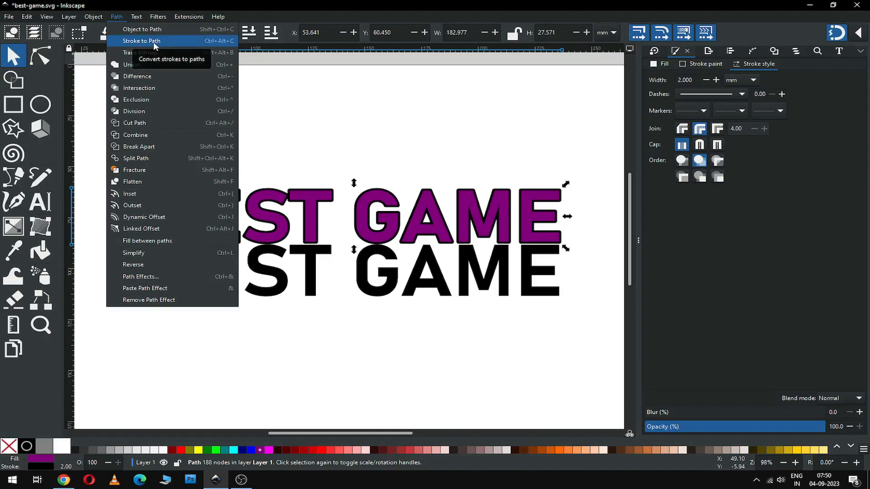
{"action": "left_click", "coordinate": [166, 42]}
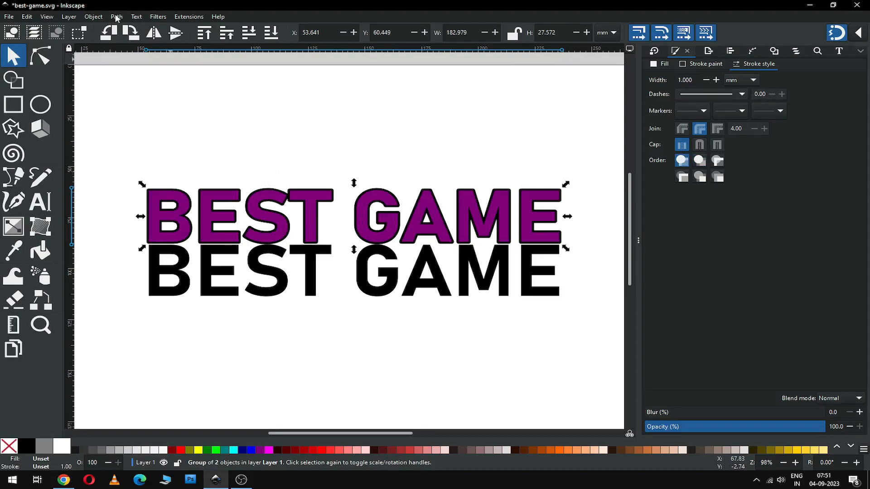
Ungroup the converted lettering and move the purple fill shape up about 27 mm, away from its black outline.
{"action": "left_click", "coordinate": [95, 17]}
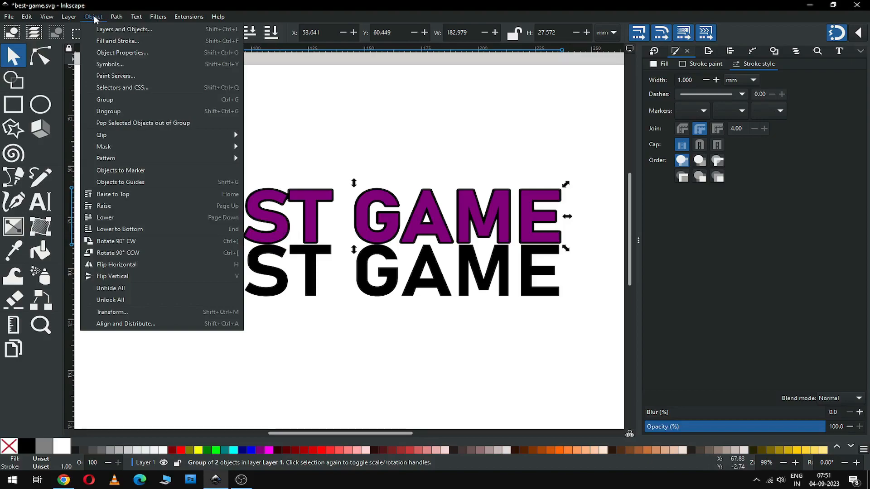
{"action": "left_click", "coordinate": [108, 113]}
{"action": "left_click", "coordinate": [243, 114]}
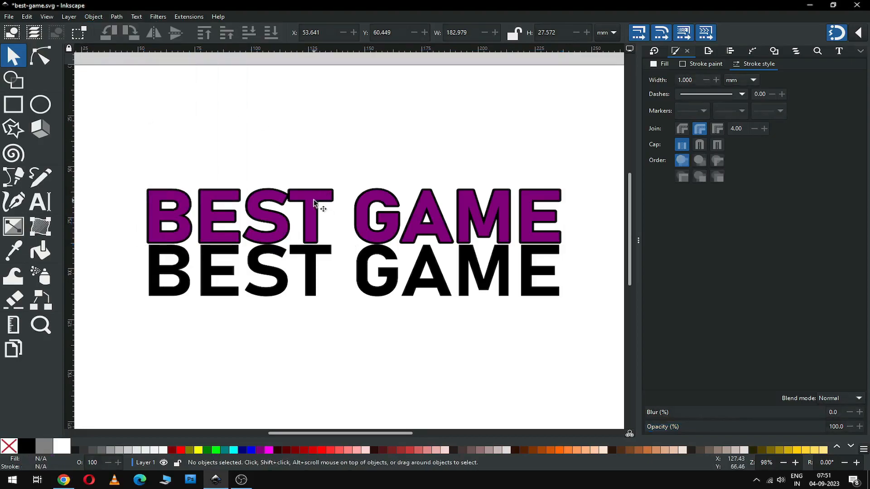
{"action": "left_click", "coordinate": [311, 199]}
{"action": "left_click_drag", "start_coordinate": [311, 199], "coordinate": [307, 152]}
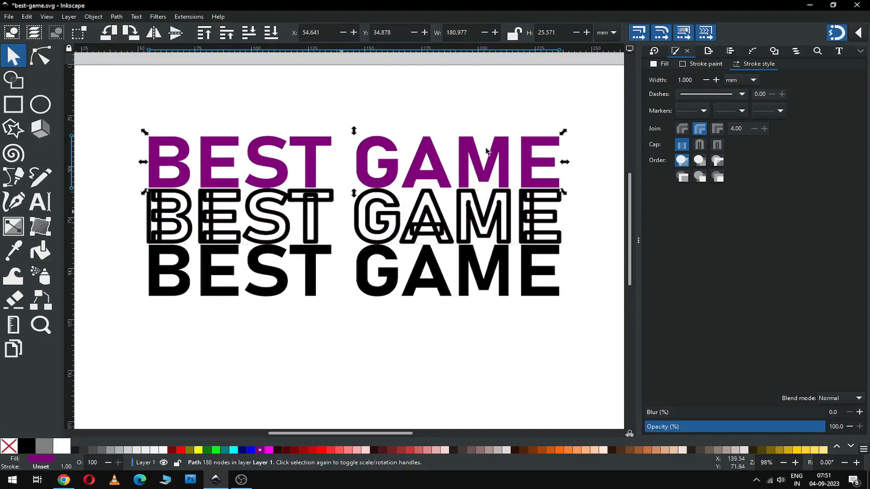
Fill the separated BEST GAME outline path with navy blue.
{"action": "left_click", "coordinate": [579, 188]}
{"action": "left_click_drag", "start_coordinate": [580, 180], "coordinate": [117, 252]}
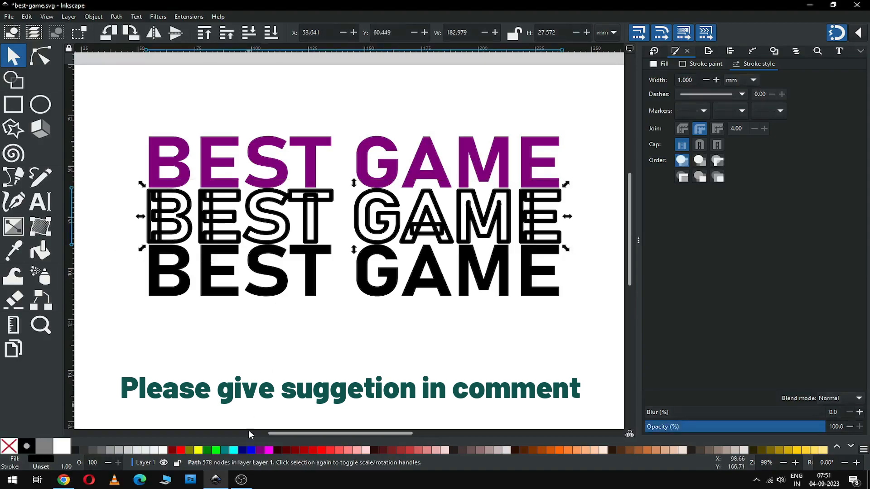
{"action": "left_click", "coordinate": [241, 451]}
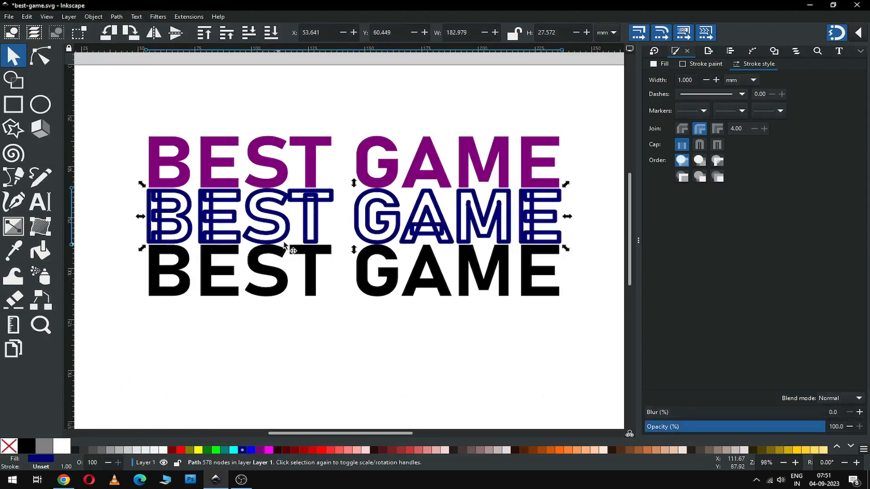
Align the purple lettering onto the navy outline by centring both on the horizontal axis relative to the last selected object, and clear the selection.
{"action": "left_click", "coordinate": [272, 166], "text": "shift"}
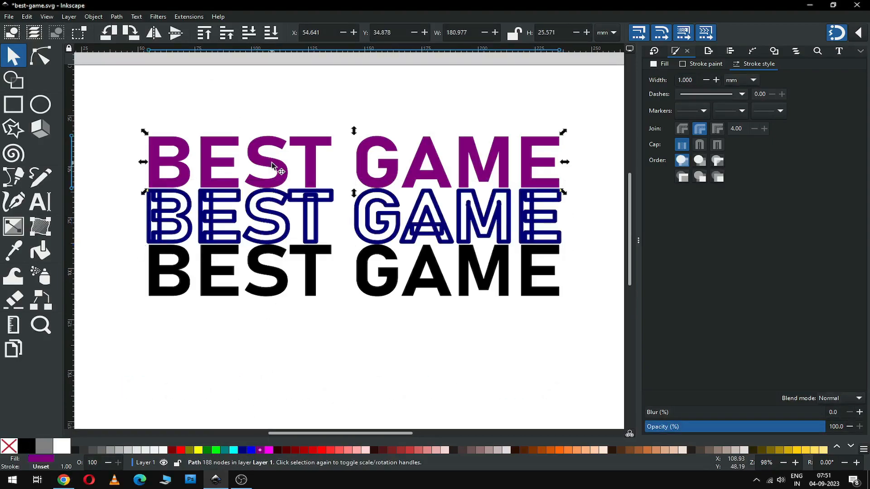
{"action": "left_click", "coordinate": [731, 51]}
{"action": "left_click", "coordinate": [726, 174]}
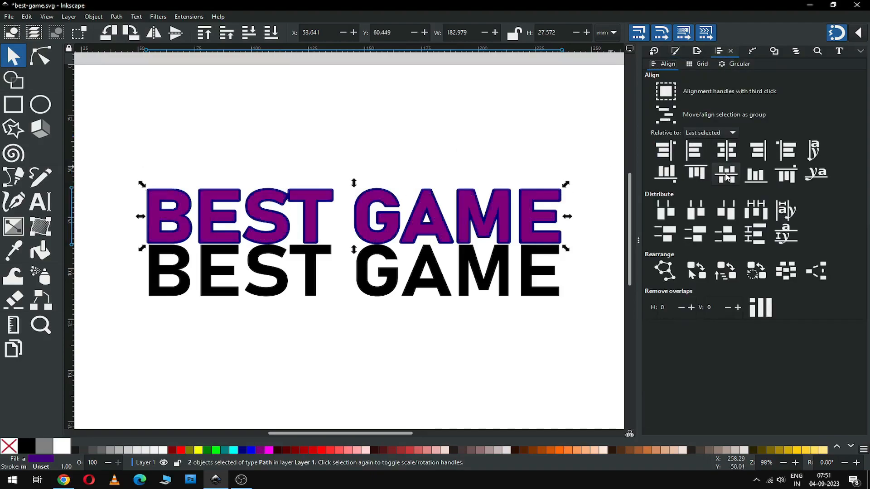
{"action": "left_click", "coordinate": [379, 142]}
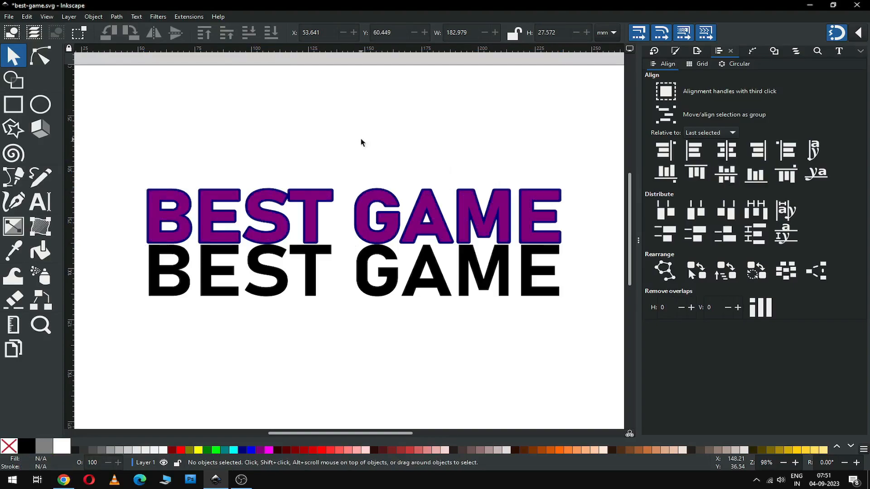
Move the black lettering well below the artwork and shift the purple-and-navy lettering pair up about 21 mm.
{"action": "left_click", "coordinate": [213, 274]}
{"action": "left_click_drag", "start_coordinate": [213, 273], "coordinate": [202, 395]}
{"action": "left_click_drag", "start_coordinate": [134, 161], "coordinate": [570, 263]}
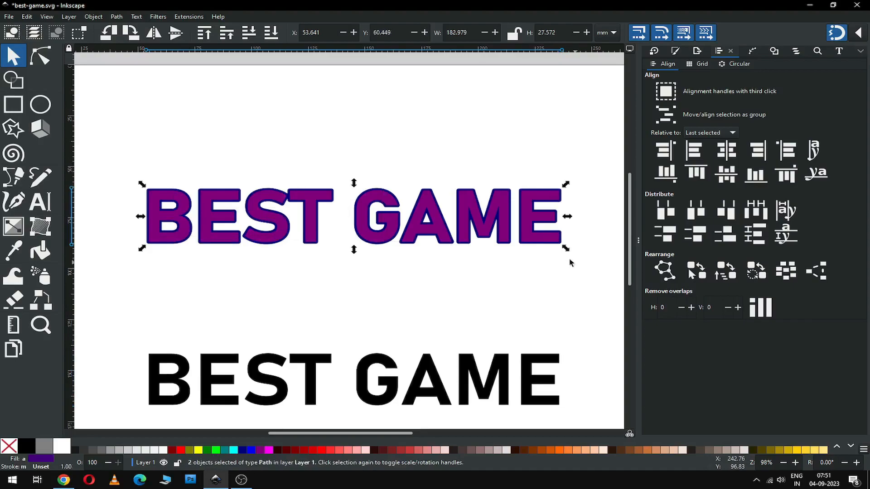
{"action": "left_click_drag", "start_coordinate": [502, 229], "coordinate": [503, 185]}
Duplicate the purple-and-navy pair about 39 mm lower and union the copy into a single solid navy path.
{"action": "right_click", "coordinate": [509, 179]}
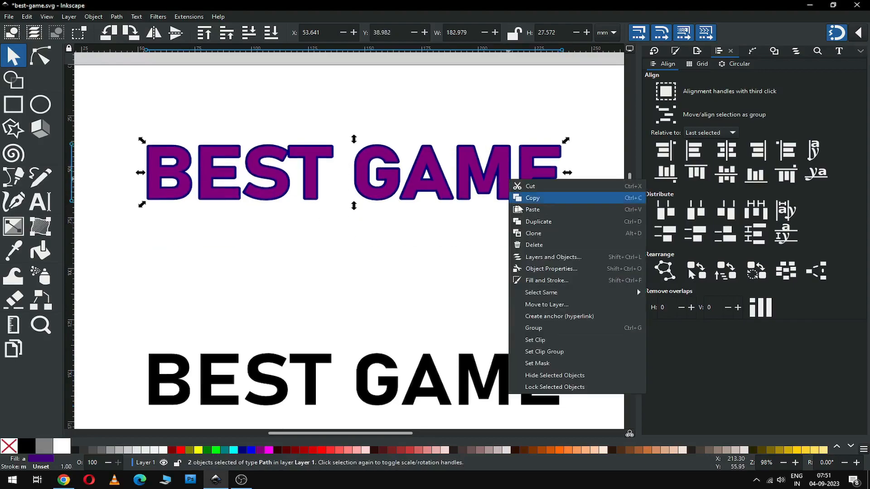
{"action": "left_click", "coordinate": [535, 221]}
{"action": "left_click_drag", "start_coordinate": [439, 186], "coordinate": [441, 283]}
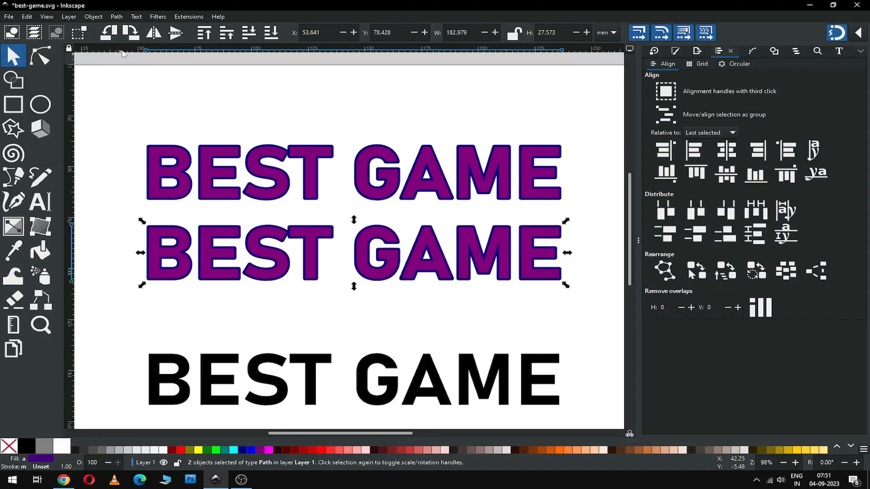
{"action": "left_click", "coordinate": [117, 17]}
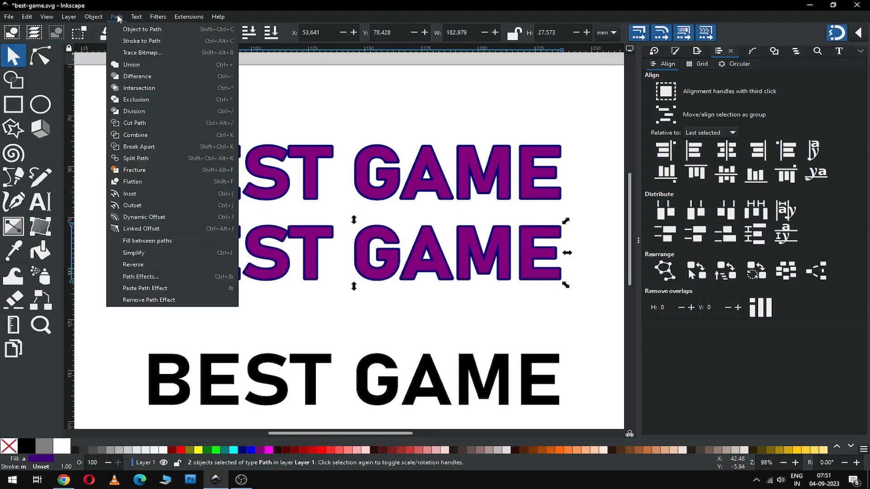
{"action": "left_click", "coordinate": [122, 68]}
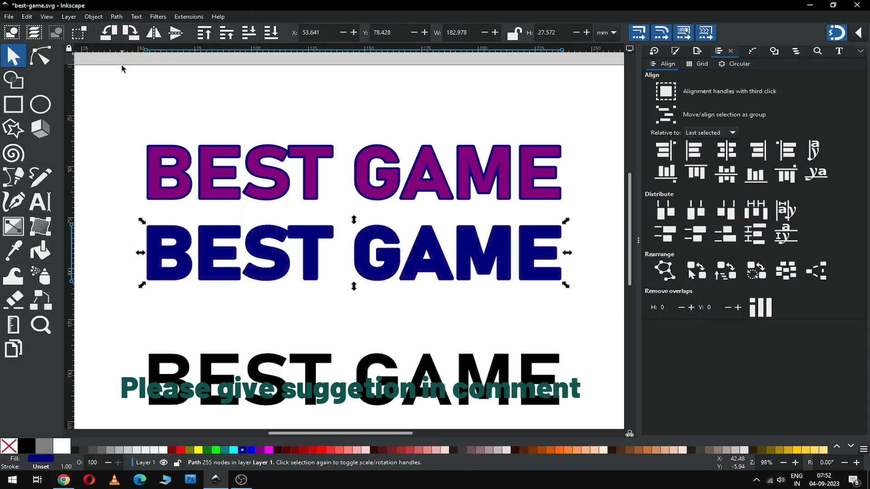
{"action": "left_click", "coordinate": [287, 297]}
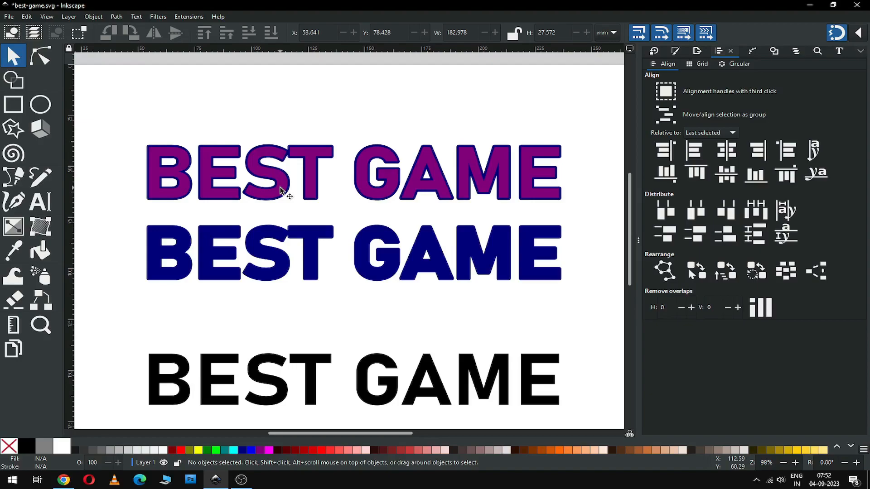
Recolour the navy outline around the upper purple lettering with the cream fill #E9DDAF.
{"action": "key", "text": "z"}
{"action": "left_click_drag", "start_coordinate": [127, 127], "coordinate": [333, 242]}
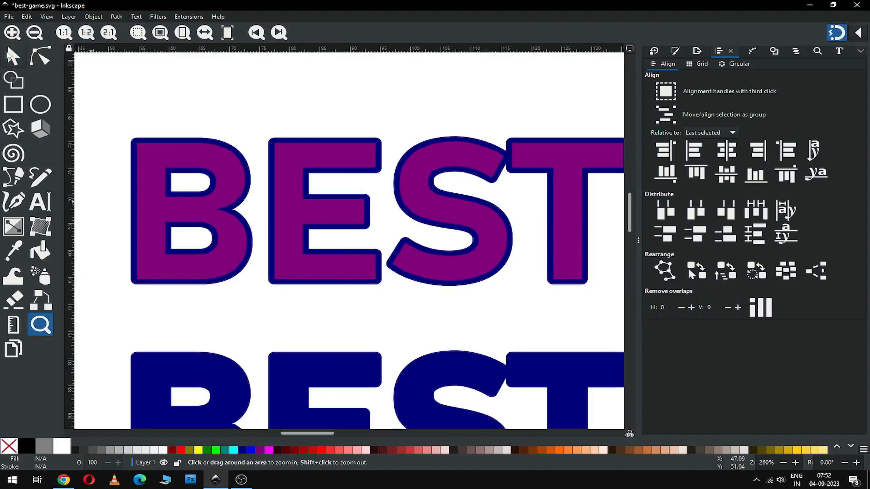
{"action": "left_click", "coordinate": [13, 56]}
{"action": "left_click", "coordinate": [136, 142]}
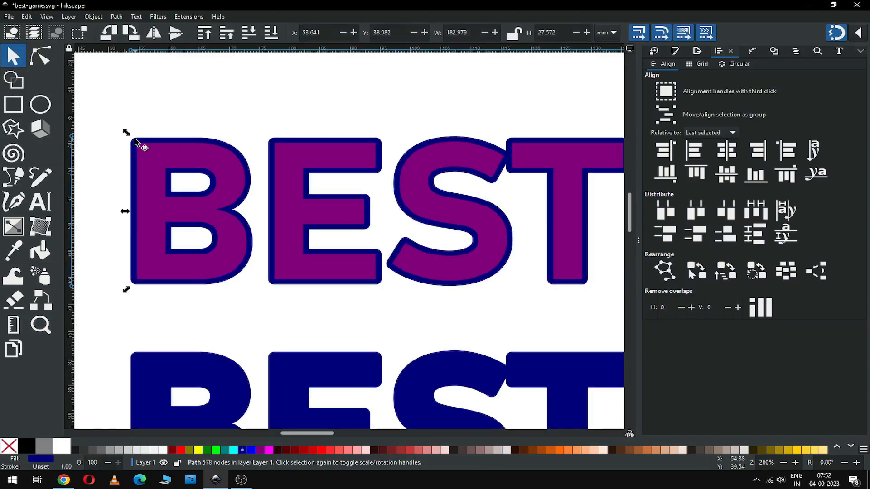
{"action": "left_click", "coordinate": [851, 448]}
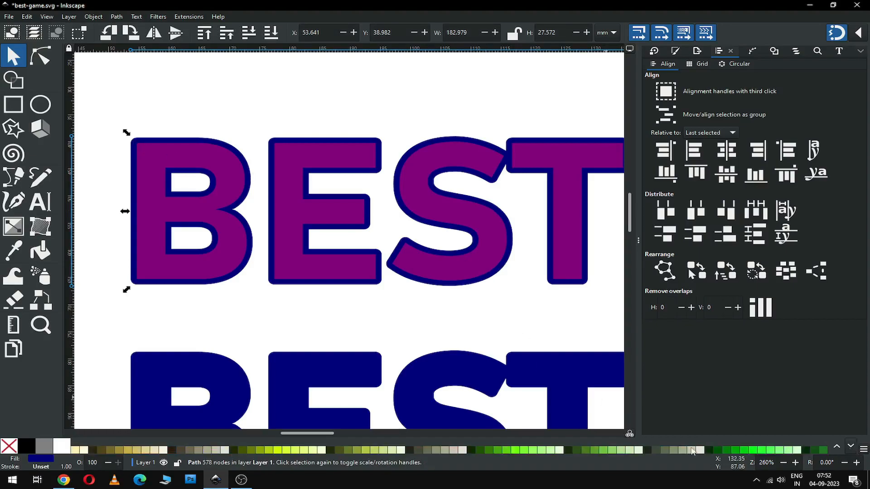
{"action": "left_click", "coordinate": [155, 450]}
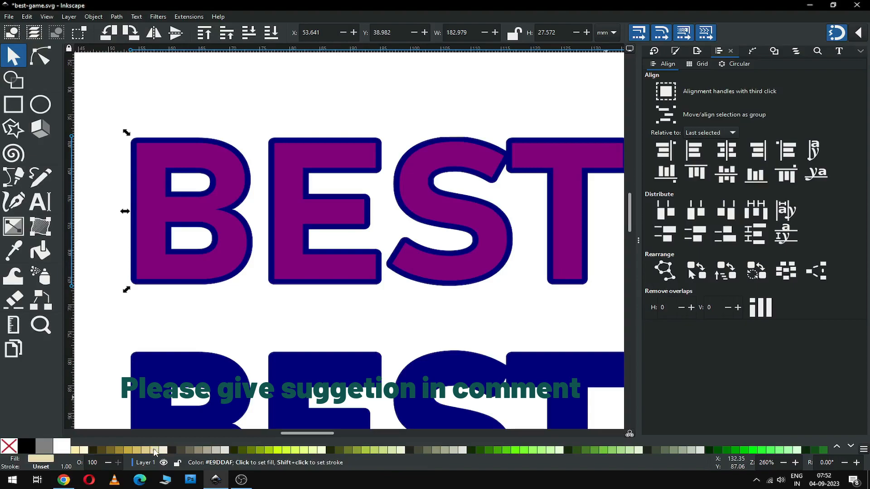
{"action": "left_click", "coordinate": [155, 450], "text": "shift"}
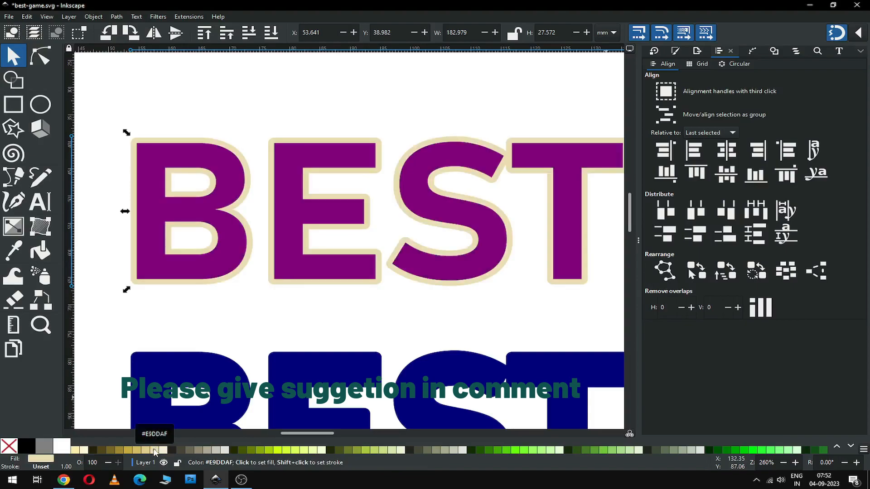
{"action": "left_click", "coordinate": [188, 116]}
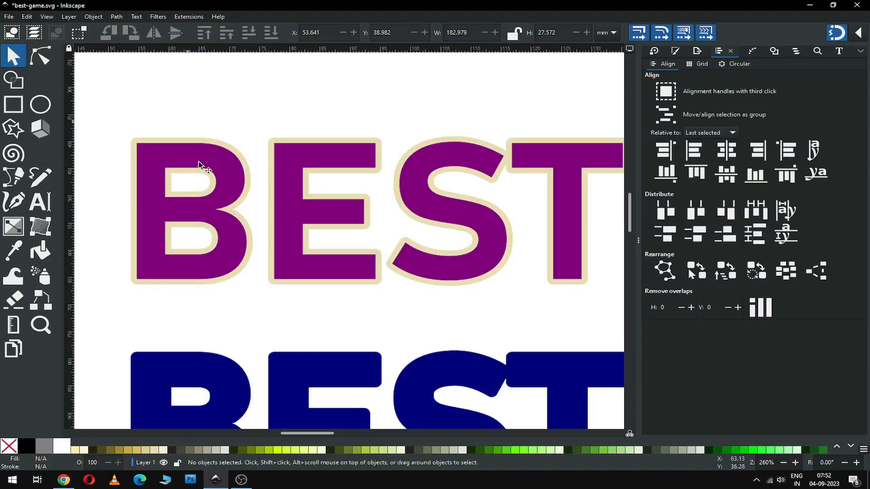
Change the upper purple lettering's flat fill to a linear gradient.
{"action": "left_click", "coordinate": [227, 179]}
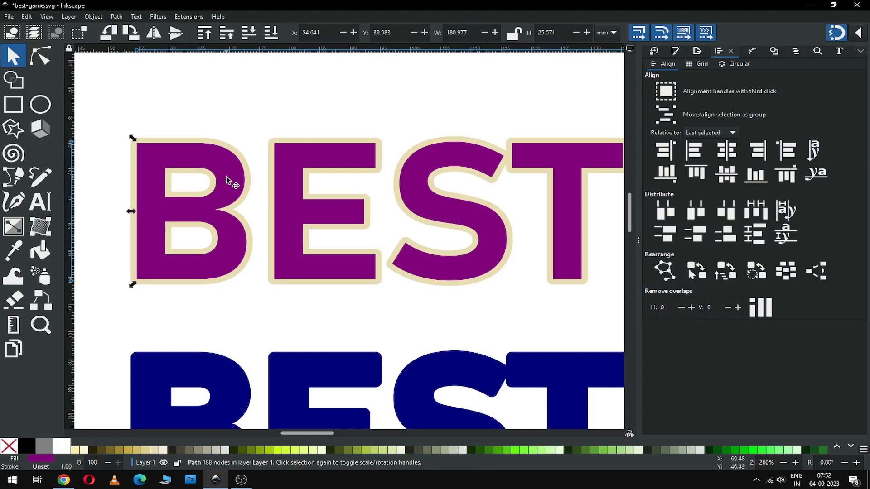
{"action": "left_click", "coordinate": [676, 51]}
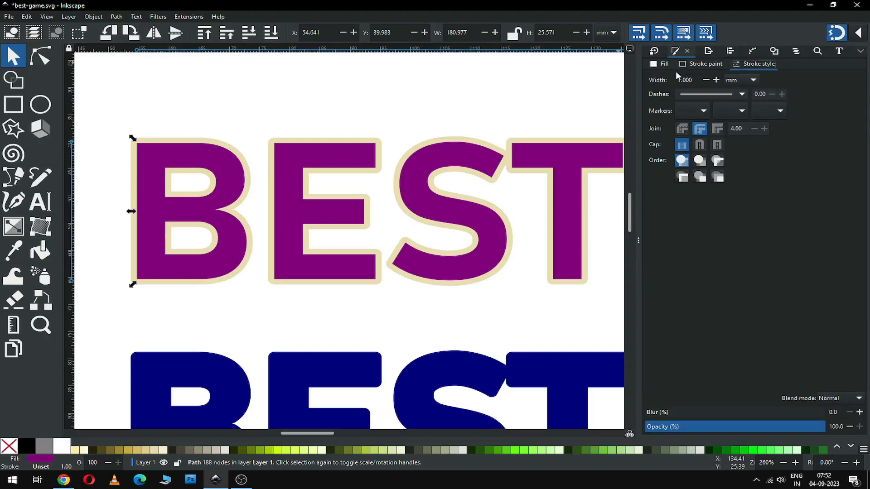
{"action": "left_click", "coordinate": [658, 52]}
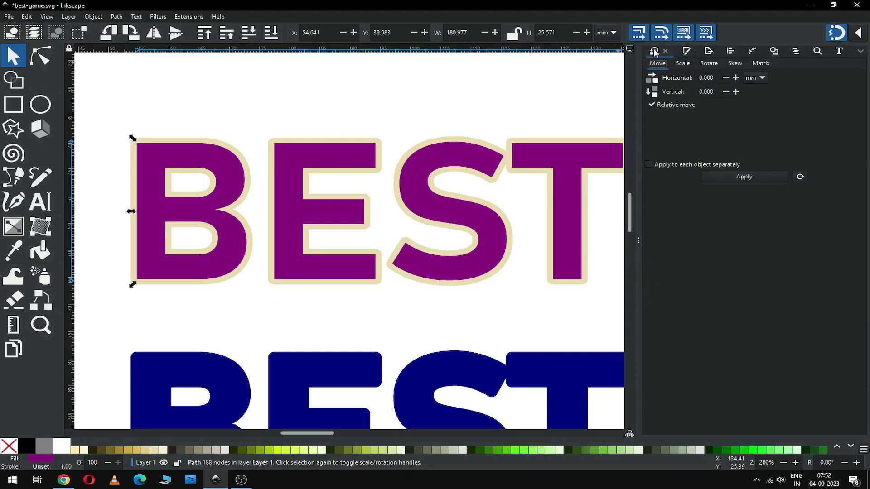
{"action": "left_click", "coordinate": [676, 53]}
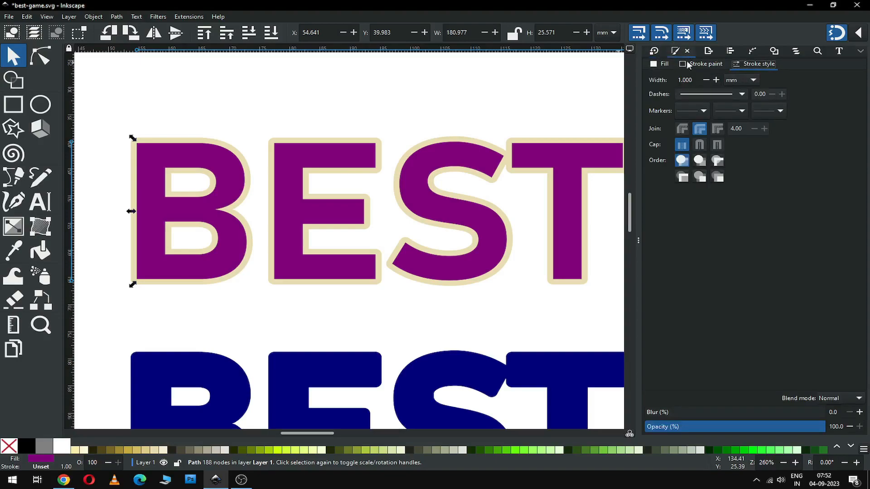
{"action": "left_click", "coordinate": [664, 64]}
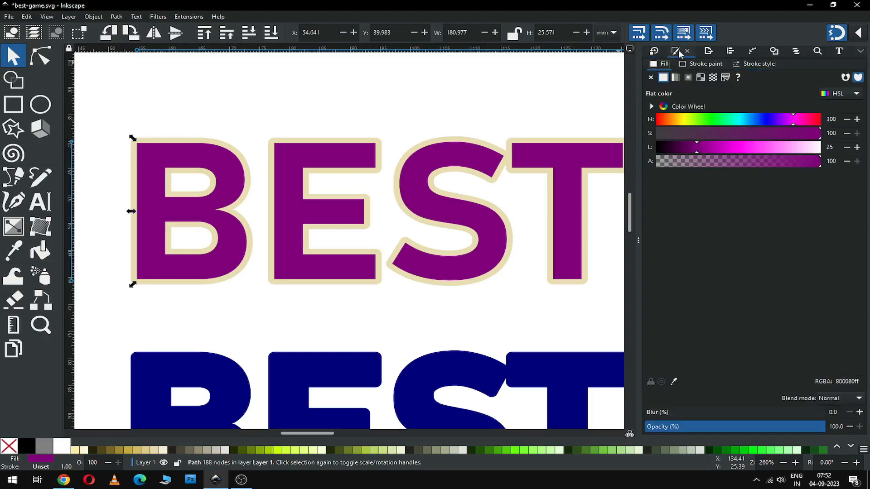
{"action": "left_click", "coordinate": [676, 77]}
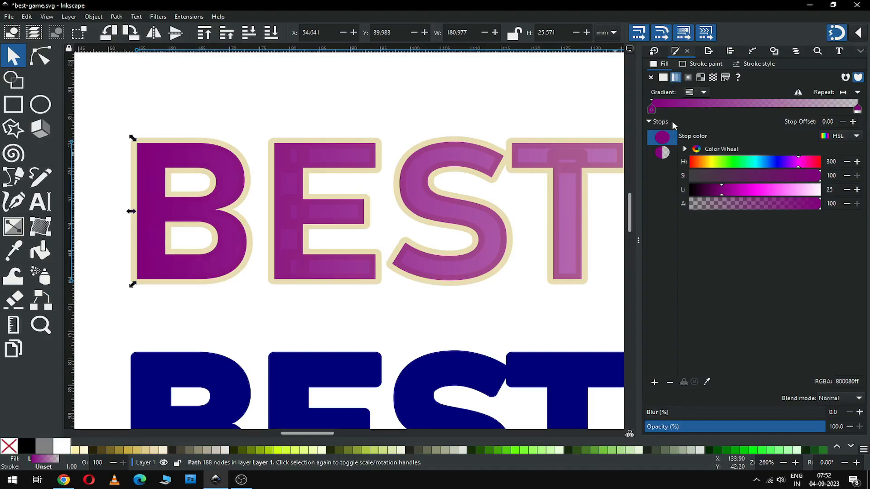
Reorient the gradient vertically, running from the lettering's bottom edge to just above it, and set the end stop's alpha to 100.
{"action": "left_click", "coordinate": [16, 230]}
{"action": "scroll", "coordinate": [276, 225], "scroll_direction": "down", "scroll_amount": 3}
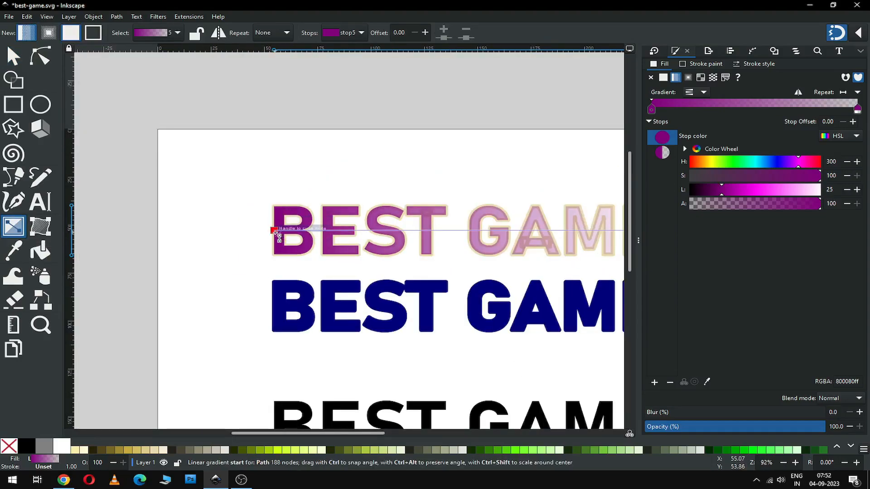
{"action": "left_click_drag", "start_coordinate": [275, 232], "coordinate": [435, 254]}
{"action": "left_click_drag", "start_coordinate": [313, 436], "coordinate": [360, 436]}
{"action": "left_click_drag", "start_coordinate": [495, 230], "coordinate": [267, 148]}
{"action": "left_click_drag", "start_coordinate": [267, 230], "coordinate": [267, 254]}
{"action": "left_click", "coordinate": [266, 151]}
{"action": "left_click_drag", "start_coordinate": [267, 151], "coordinate": [266, 196]}
{"action": "left_click", "coordinate": [710, 204]}
{"action": "left_click_drag", "start_coordinate": [710, 203], "coordinate": [808, 203]}
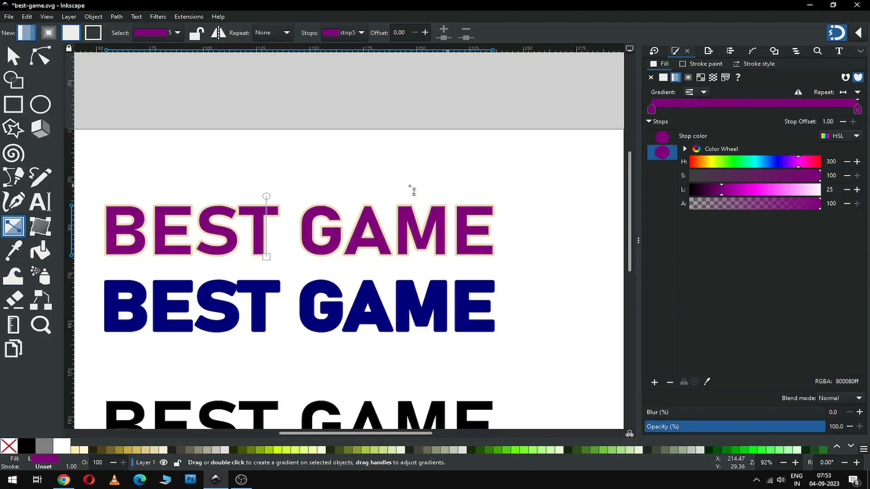
Set the colour of the gradient's upper end stop to #A0892C.
{"action": "left_click", "coordinate": [13, 56]}
{"action": "key", "text": "z"}
{"action": "left_click_drag", "start_coordinate": [202, 171], "coordinate": [341, 283]}
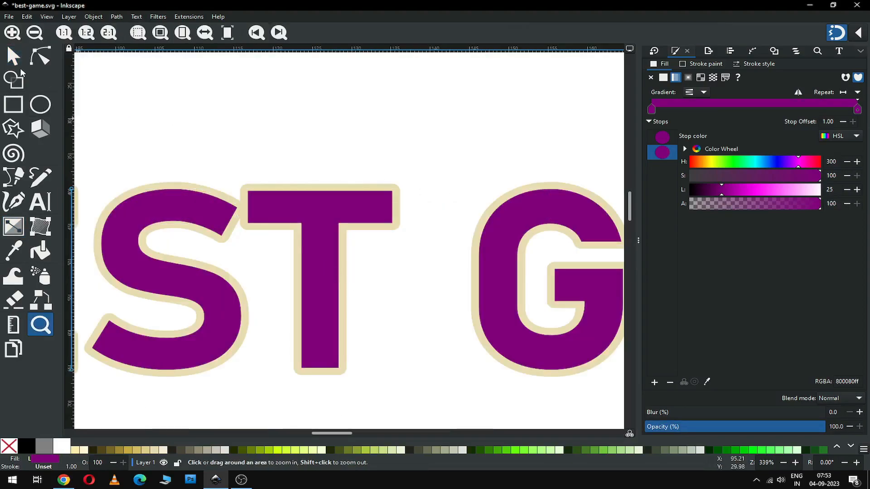
{"action": "left_click", "coordinate": [13, 56]}
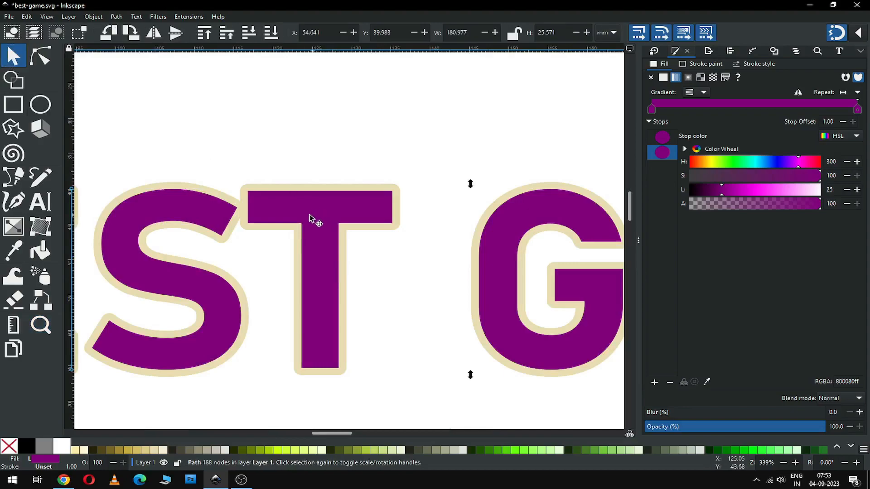
{"action": "left_click", "coordinate": [14, 228]}
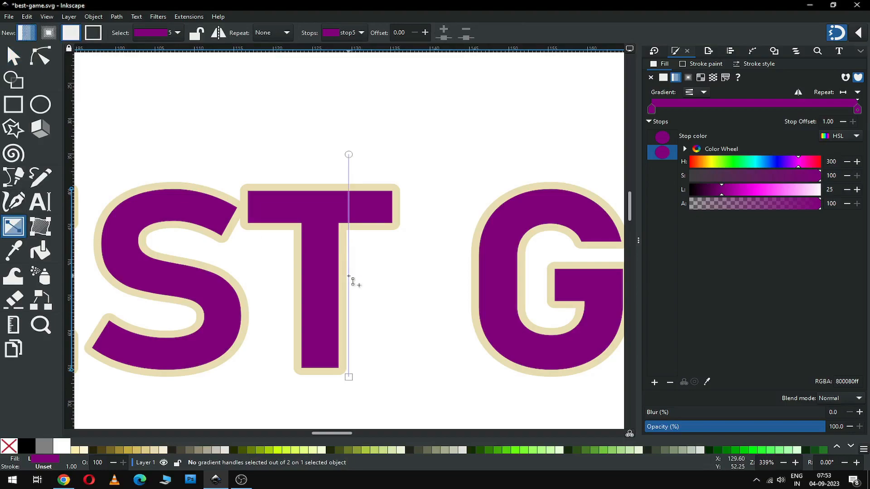
{"action": "left_click", "coordinate": [349, 155]}
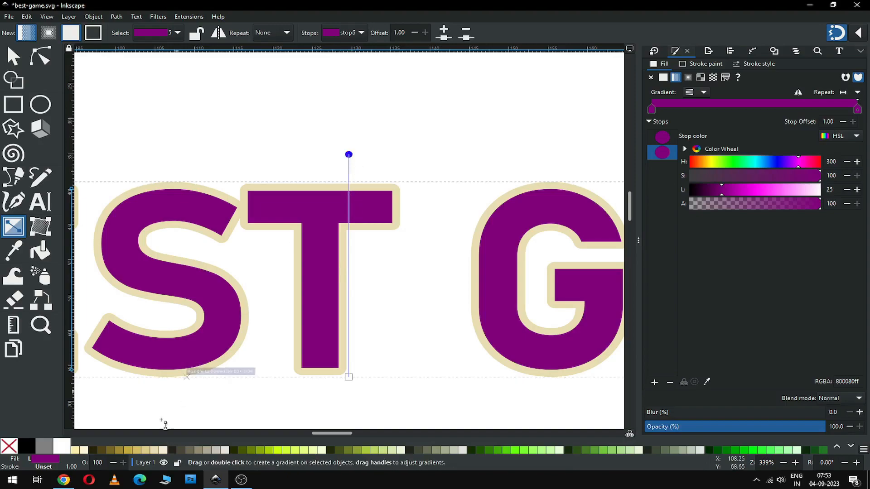
{"action": "left_click", "coordinate": [121, 450]}
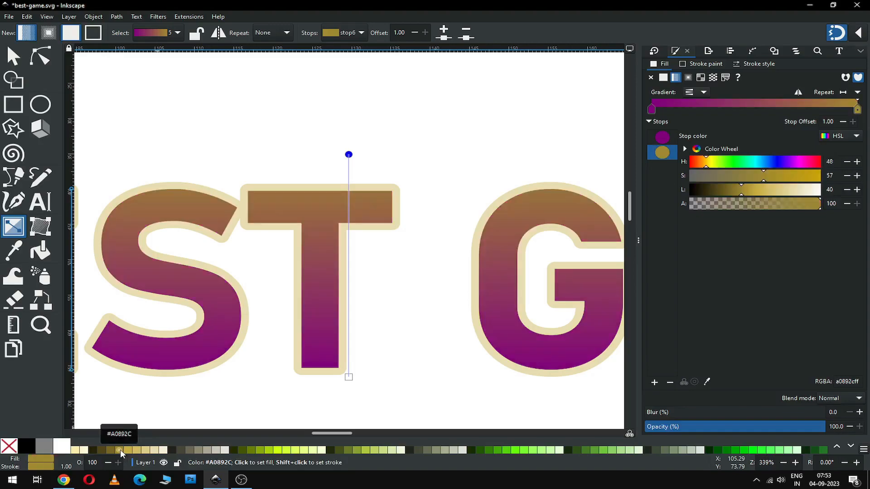
Set the colour of the gradient's lower start stop to the lighter gold C8AB37.
{"action": "left_click", "coordinate": [348, 377]}
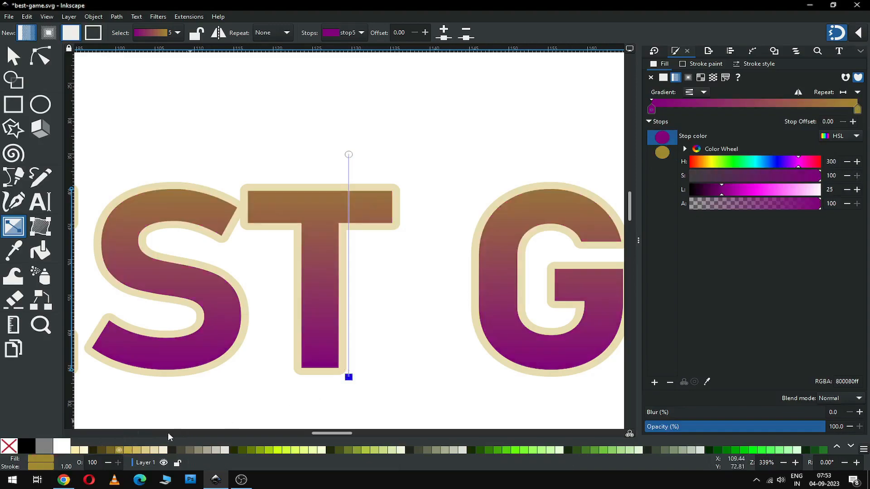
{"action": "left_click", "coordinate": [120, 450]}
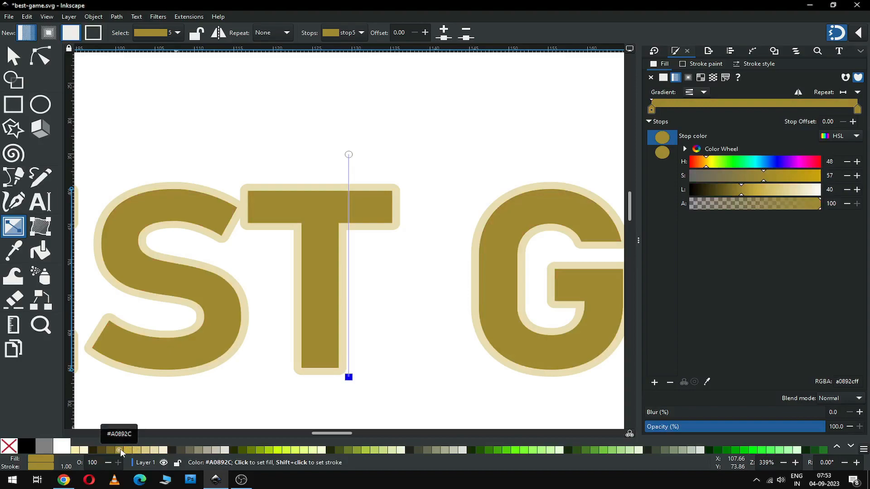
{"action": "left_click", "coordinate": [126, 450]}
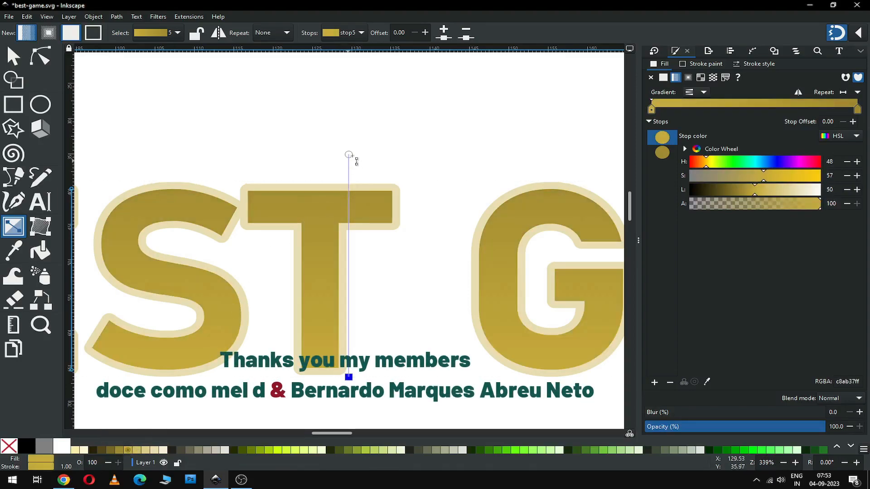
Add a middle gradient stop at offset 0.46 and turn the upper end stop white with lightness 100.
{"action": "double_click", "coordinate": [348, 274]}
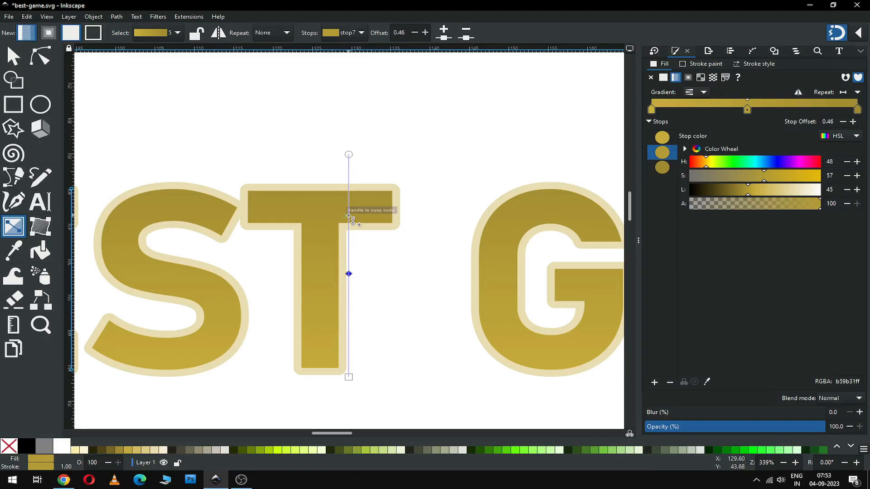
{"action": "left_click", "coordinate": [348, 154]}
{"action": "left_click_drag", "start_coordinate": [766, 190], "coordinate": [826, 190]}
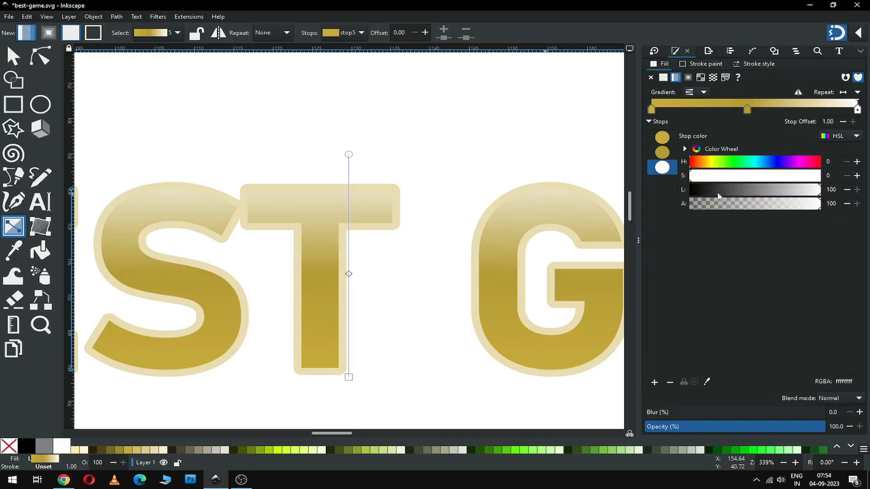
Add another gradient stop at offset 0.64 and set its lightness to 98.
{"action": "double_click", "coordinate": [349, 234]}
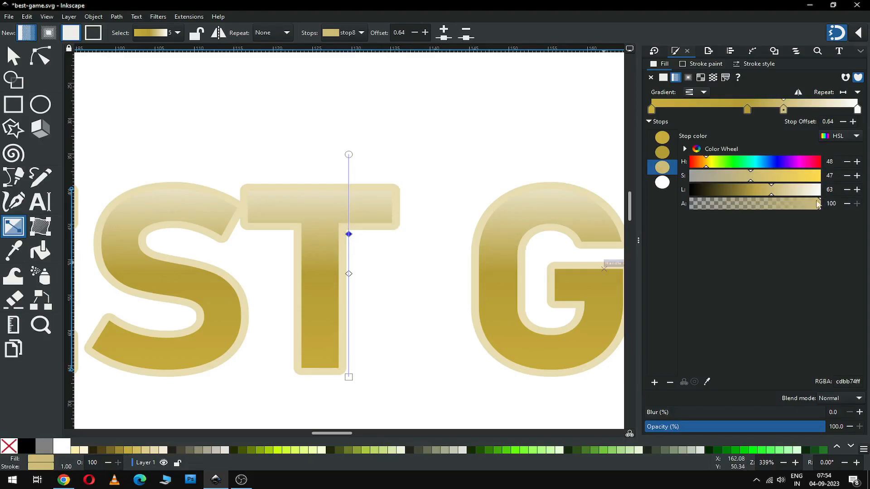
{"action": "left_click_drag", "start_coordinate": [806, 193], "coordinate": [819, 192]}
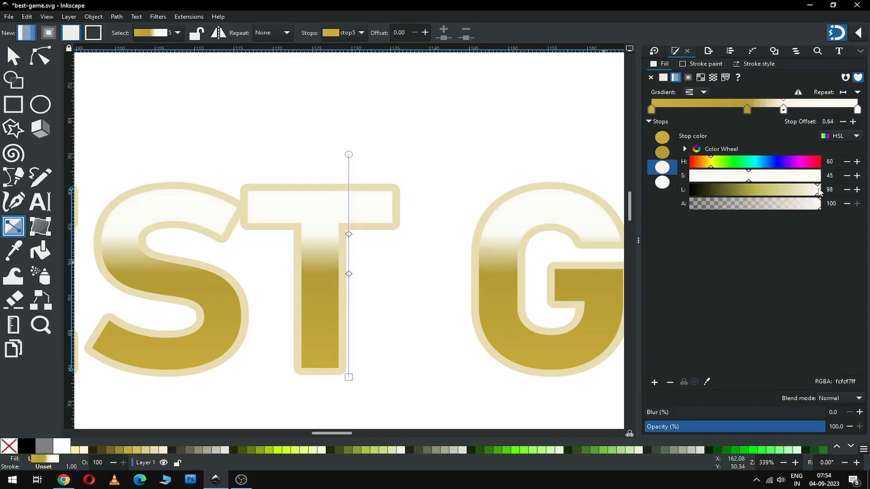
Lower the gradient's upper end to the lettering's top edge and move the near-white middle stop to offset 0.79.
{"action": "left_click_drag", "start_coordinate": [348, 154], "coordinate": [346, 178]}
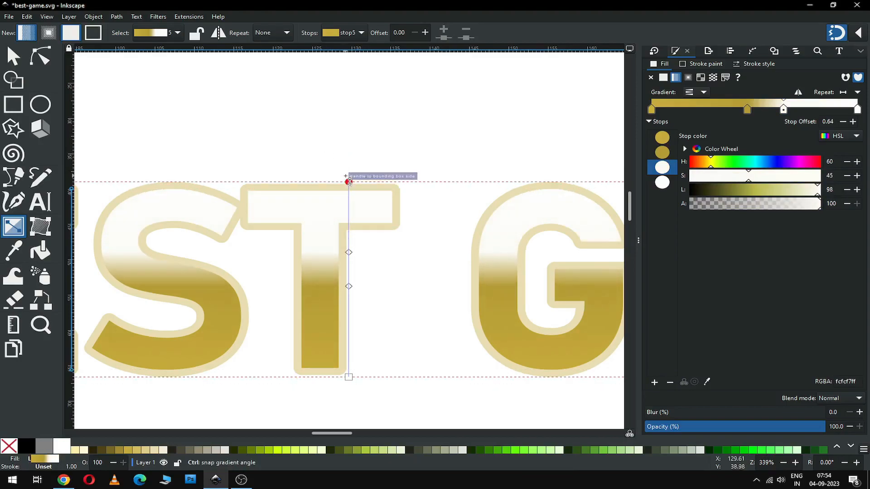
{"action": "left_click", "coordinate": [349, 181]}
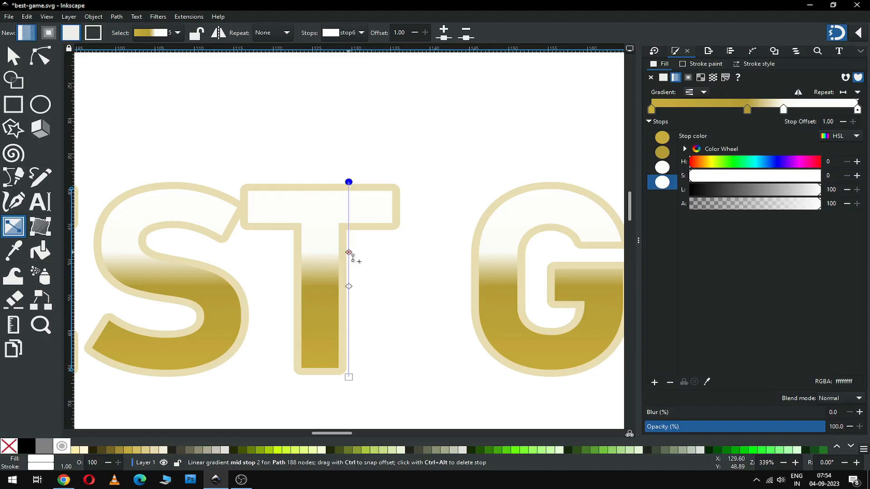
{"action": "left_click_drag", "start_coordinate": [349, 253], "coordinate": [348, 223]}
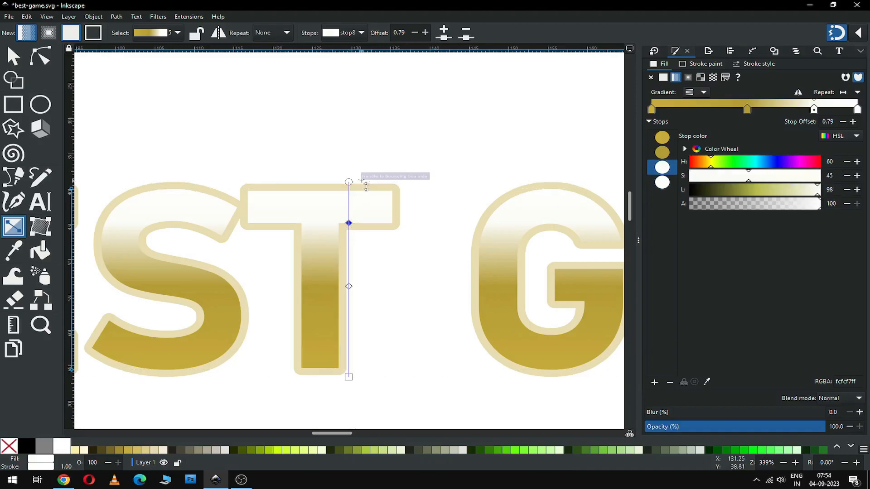
Set the gradient's upper end stop to cream E9DDAF and add a darker gold stop with lightness 32 at offset 0.42.
{"action": "left_click", "coordinate": [349, 183]}
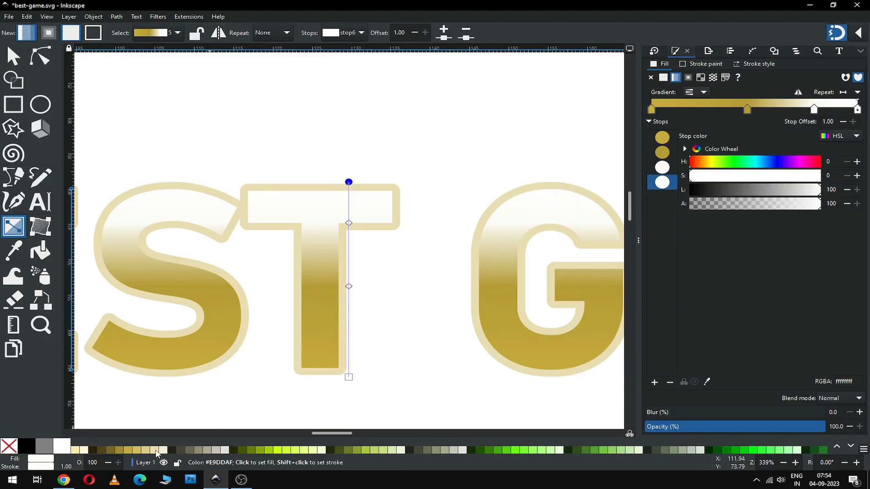
{"action": "left_click", "coordinate": [156, 451]}
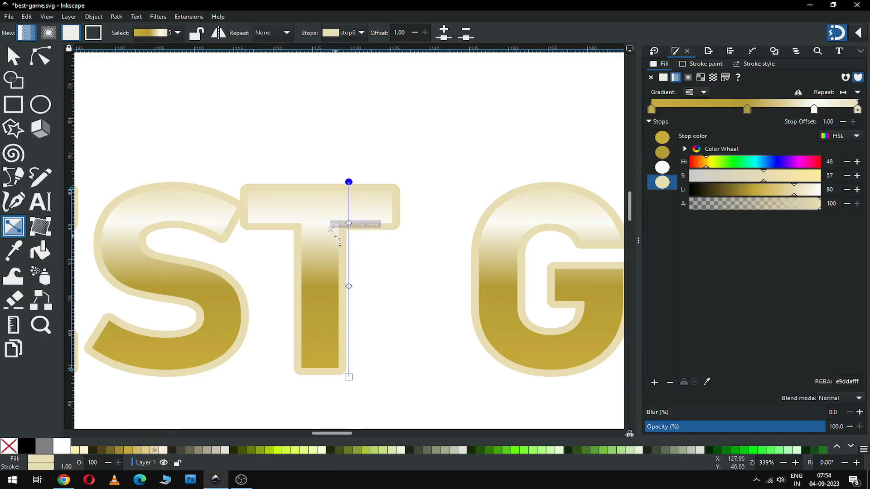
{"action": "double_click", "coordinate": [349, 298]}
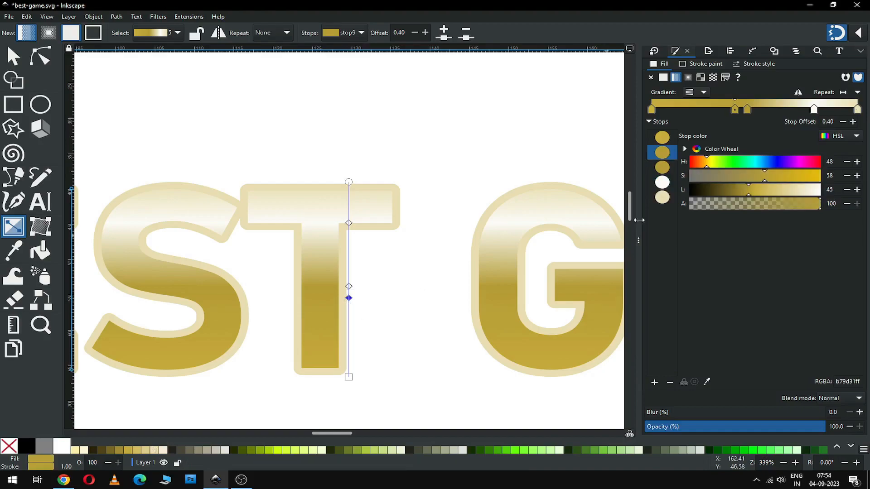
{"action": "left_click_drag", "start_coordinate": [747, 195], "coordinate": [744, 195]}
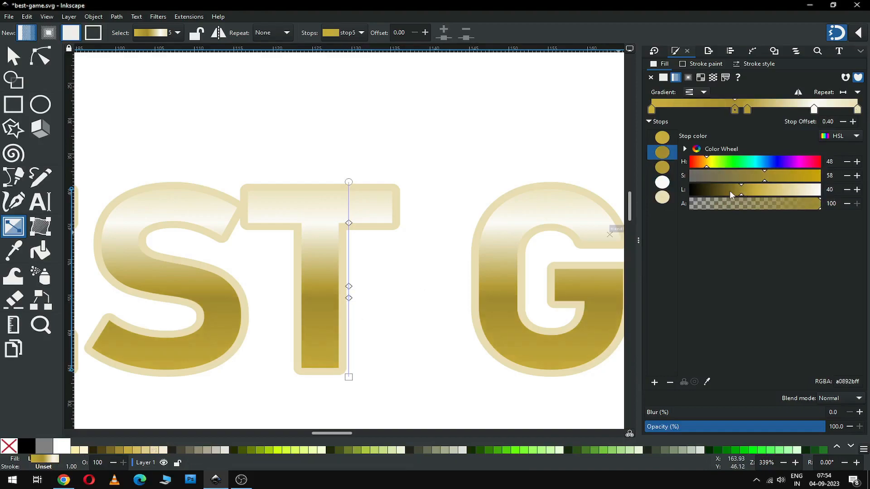
{"action": "left_click", "coordinate": [732, 195]}
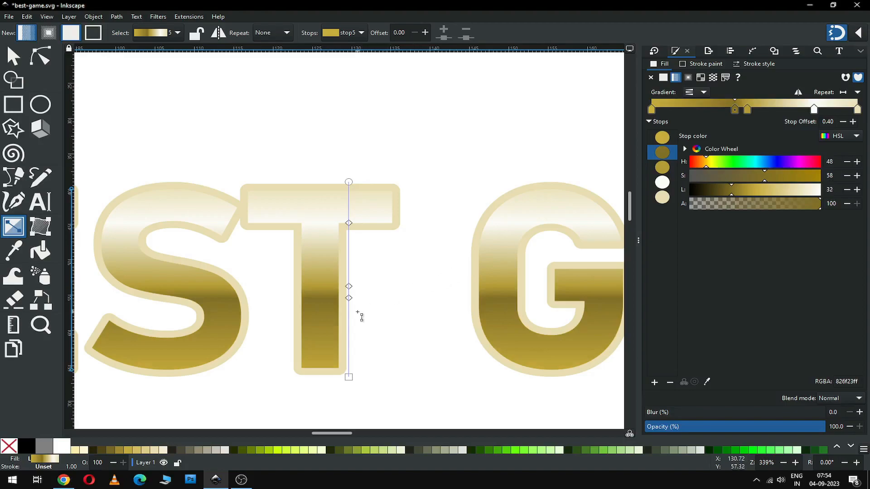
{"action": "left_click_drag", "start_coordinate": [349, 299], "coordinate": [347, 288]}
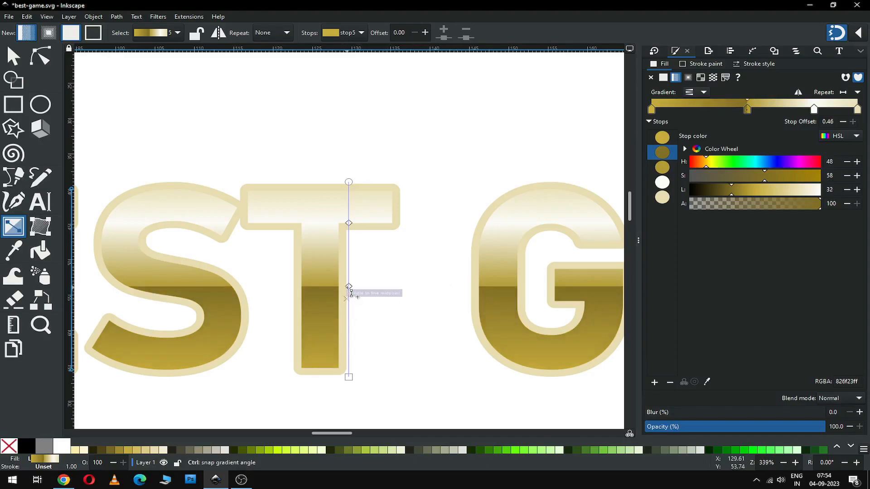
{"action": "double_click", "coordinate": [348, 295]}
{"action": "left_click", "coordinate": [348, 295]}
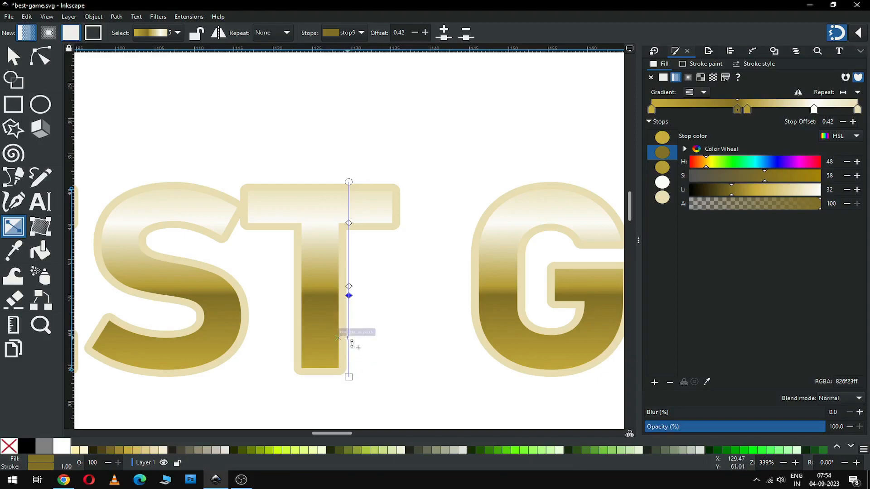
Raise the lower end stop's lightness to 79 and add a gradient stop at offset 0.24 with lightness 75.
{"action": "left_click", "coordinate": [348, 376]}
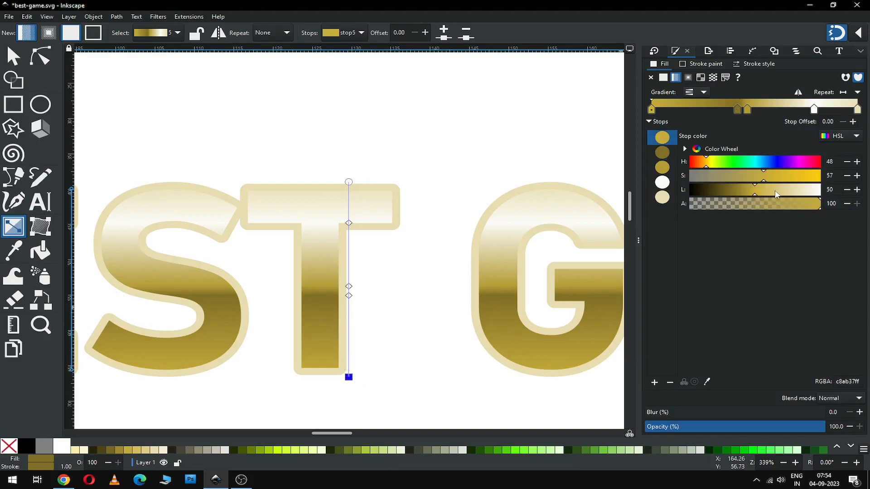
{"action": "left_click_drag", "start_coordinate": [776, 194], "coordinate": [795, 195]}
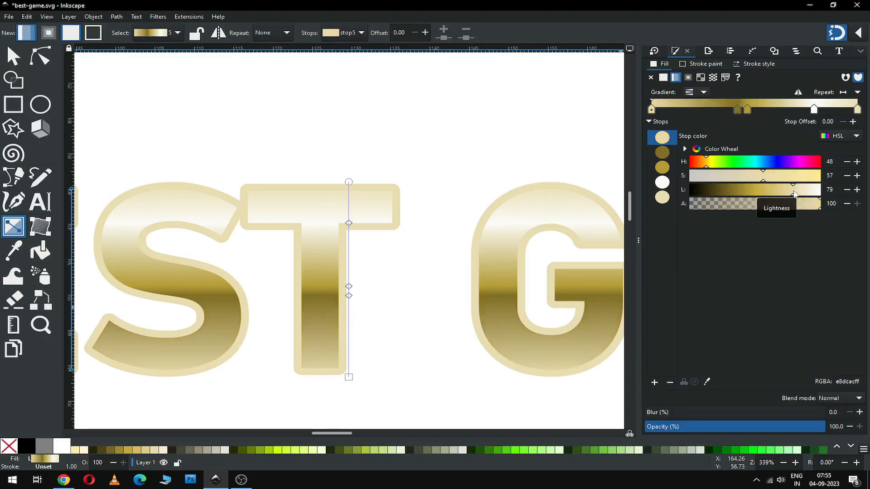
{"action": "double_click", "coordinate": [349, 330]}
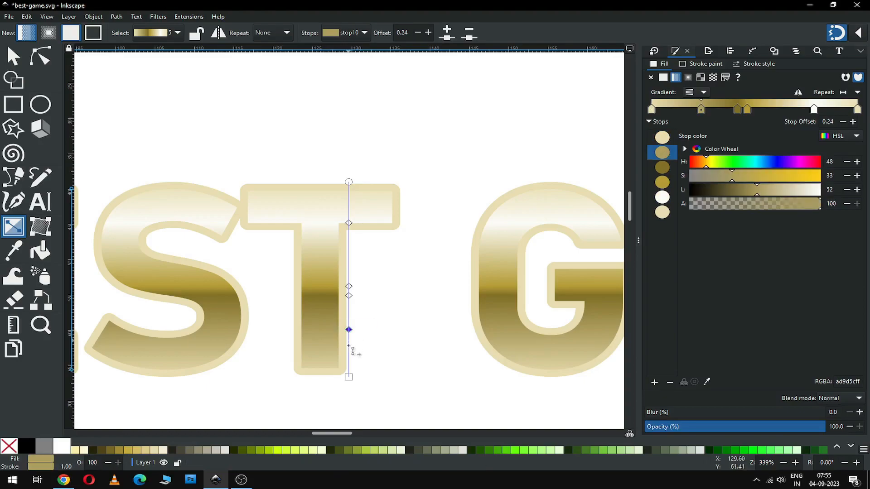
{"action": "left_click_drag", "start_coordinate": [777, 190], "coordinate": [789, 194]}
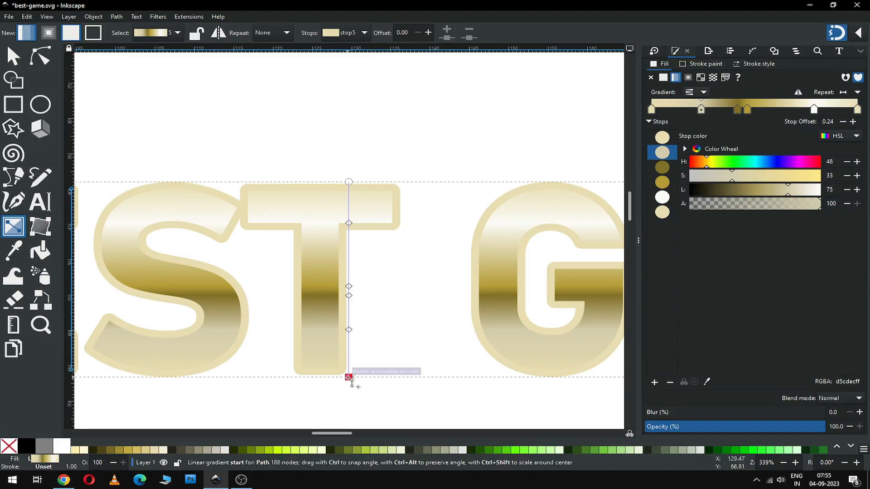
Set the lower end stop to gold A0892C and shift the pale stop above it to offset 0.33 with lightness 70.
{"action": "left_click", "coordinate": [348, 377]}
{"action": "left_click", "coordinate": [120, 450]}
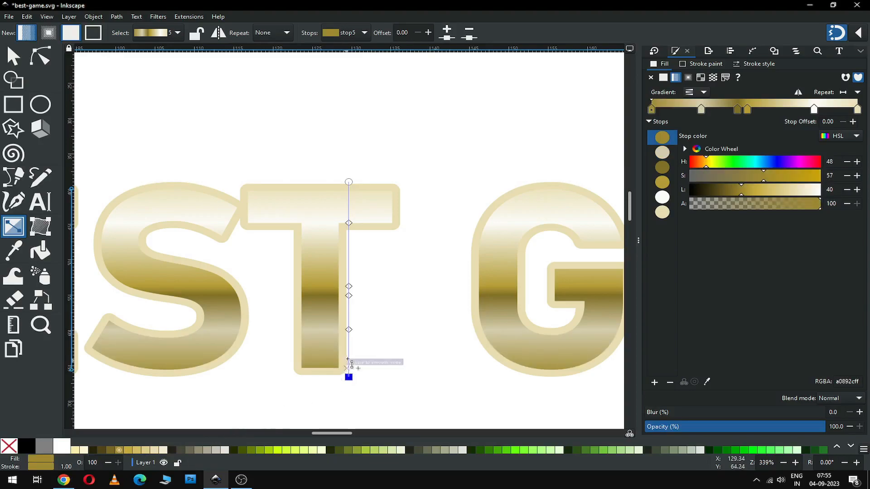
{"action": "left_click", "coordinate": [349, 330]}
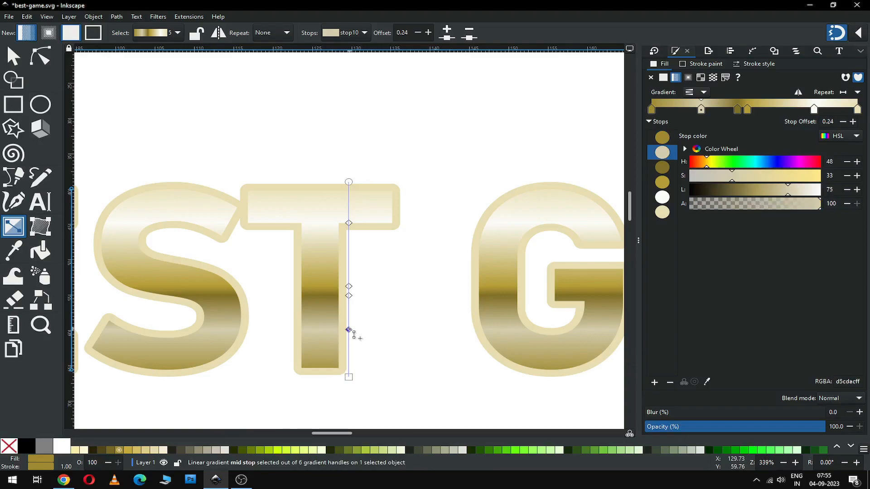
{"action": "left_click_drag", "start_coordinate": [349, 330], "coordinate": [348, 312]}
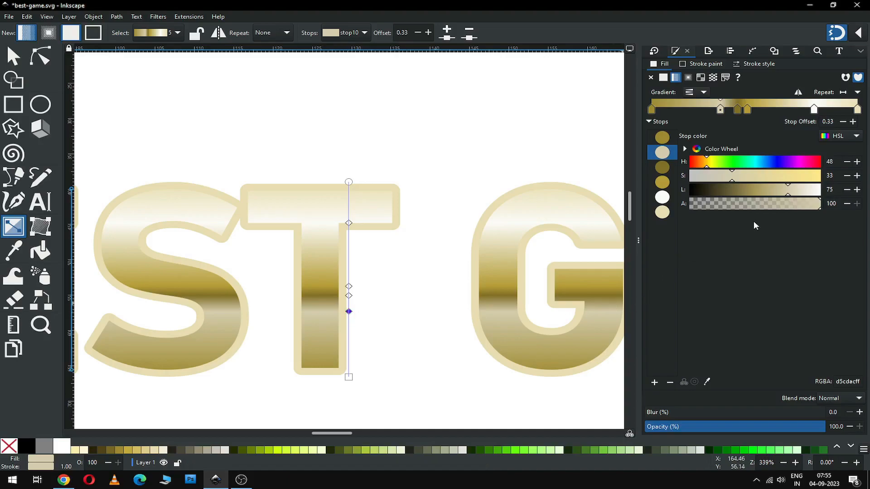
{"action": "left_click", "coordinate": [781, 190]}
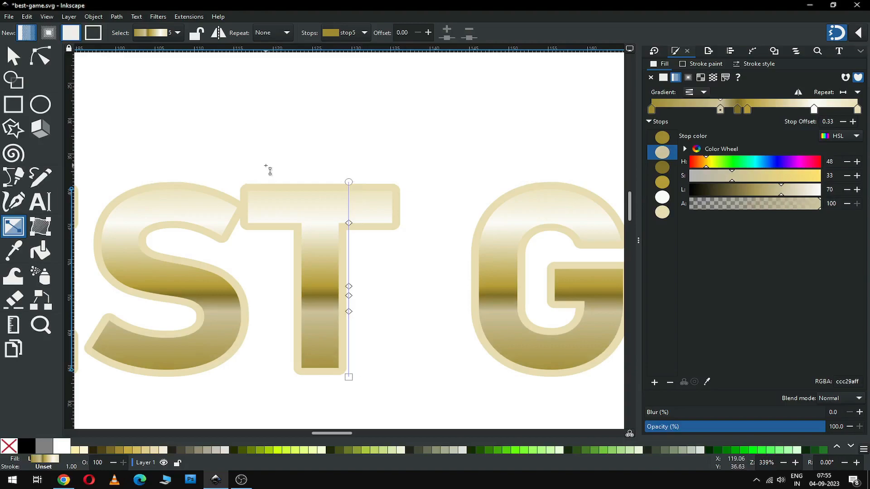
{"action": "key", "text": "s"}
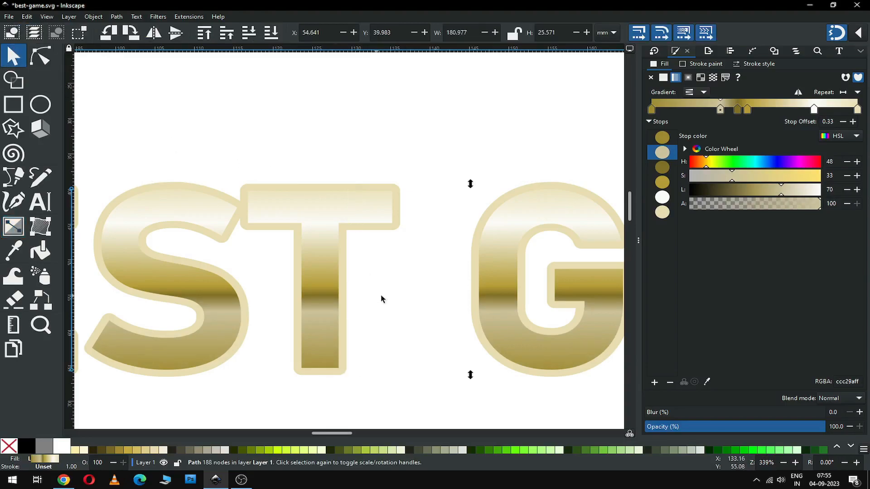
{"action": "left_click", "coordinate": [387, 311]}
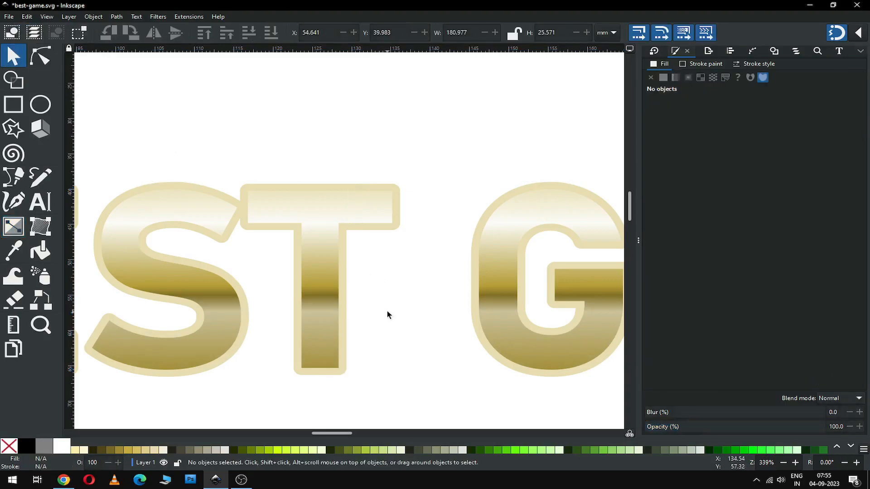
Recolour the navy BEST GAME backing shape to dark brown 28220B.
{"action": "scroll", "coordinate": [387, 311], "scroll_direction": "down", "scroll_amount": 3}
{"action": "scroll", "coordinate": [387, 311], "scroll_direction": "down", "scroll_amount": 1}
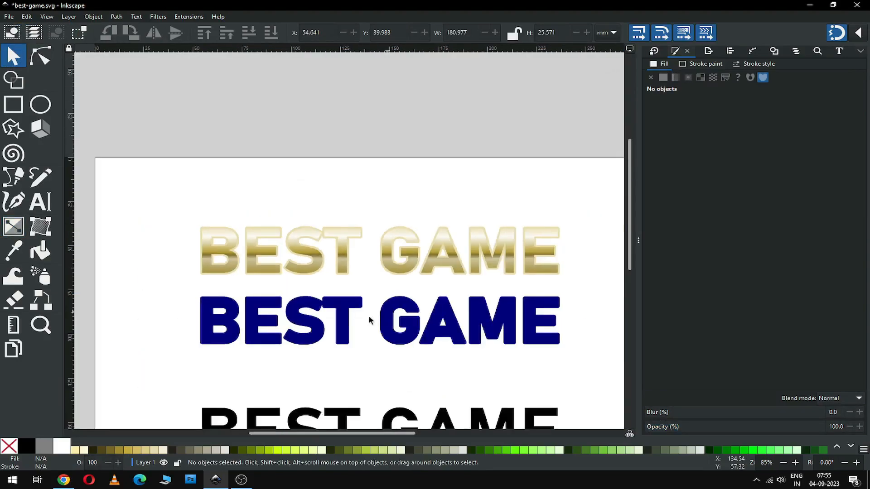
{"action": "left_click_drag", "start_coordinate": [287, 433], "coordinate": [303, 433]}
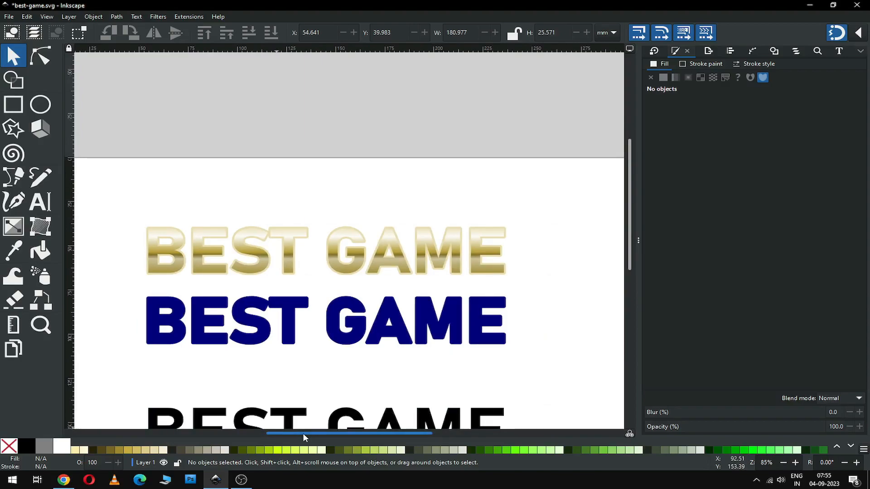
{"action": "left_click", "coordinate": [285, 327]}
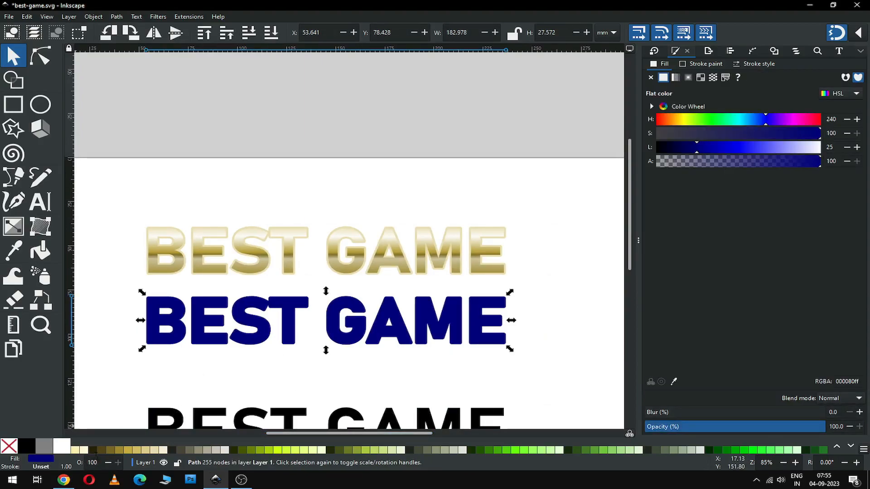
{"action": "left_click", "coordinate": [91, 451]}
Move the dark brown backing up so it overlaps the gold lettering, and lower it to the bottom of the stack.
{"action": "left_click_drag", "start_coordinate": [200, 327], "coordinate": [208, 291]}
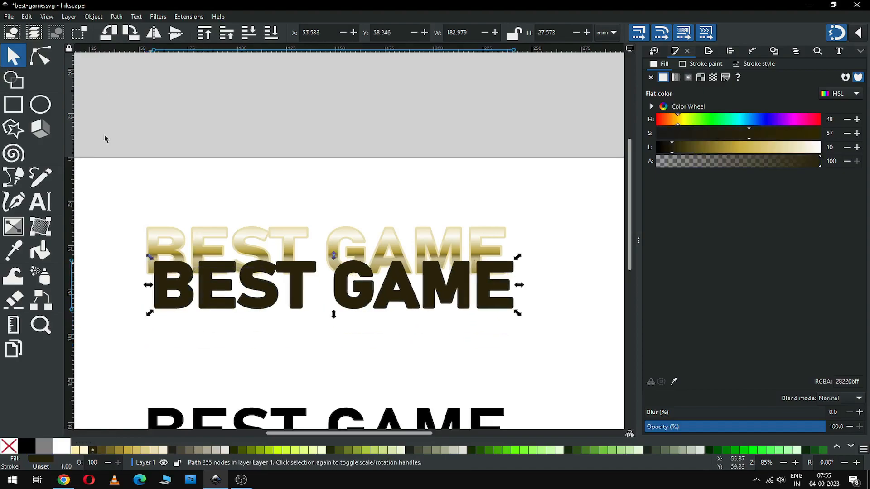
{"action": "left_click", "coordinate": [115, 18]}
{"action": "mouse_move", "coordinate": [94, 16]}
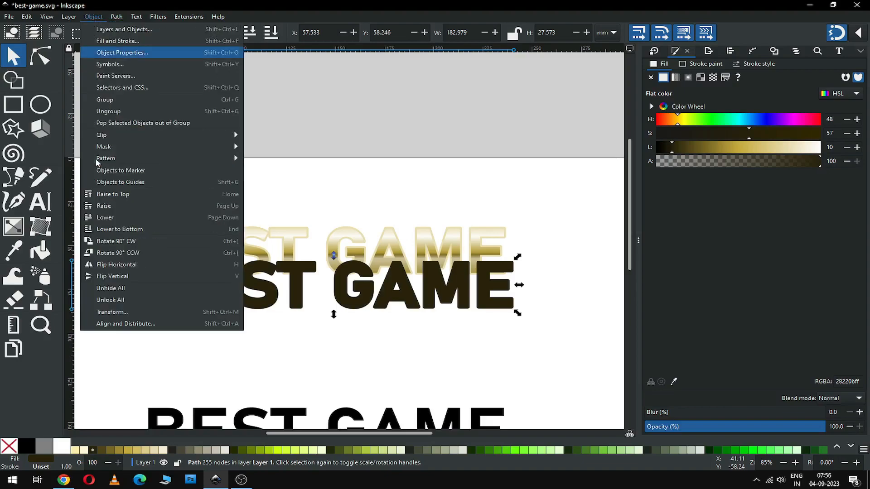
{"action": "left_click", "coordinate": [119, 231]}
Position the dark backing directly behind the gold lettering with a thin edge showing below, at about X 53.6 mm, Y 40.0 mm.
{"action": "key", "text": "z"}
{"action": "left_click_drag", "start_coordinate": [131, 215], "coordinate": [272, 344]}
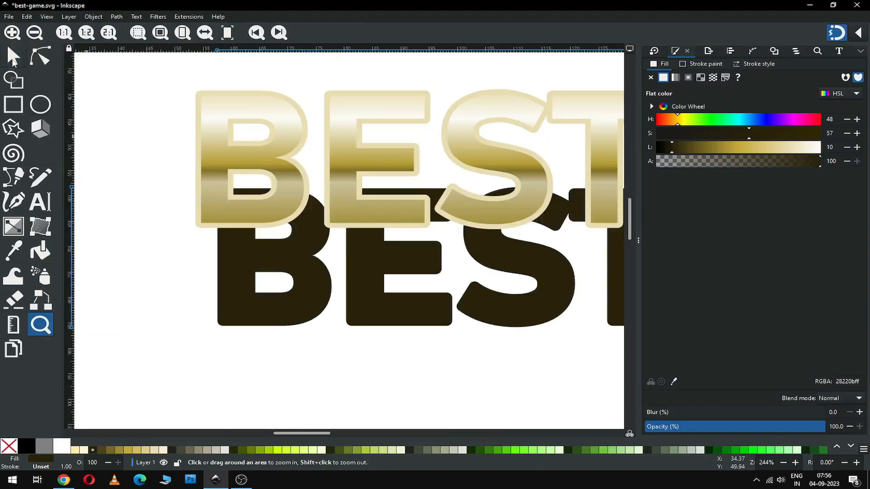
{"action": "left_click", "coordinate": [13, 56]}
{"action": "left_click_drag", "start_coordinate": [248, 300], "coordinate": [230, 208]}
{"action": "key", "text": "z"}
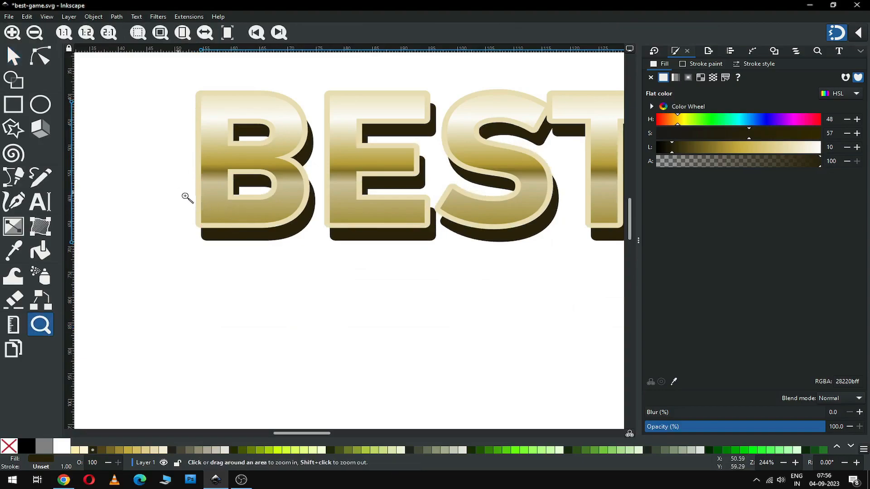
{"action": "left_click_drag", "start_coordinate": [180, 195], "coordinate": [365, 256]}
{"action": "left_click", "coordinate": [12, 57]}
{"action": "left_click_drag", "start_coordinate": [255, 281], "coordinate": [258, 254]}
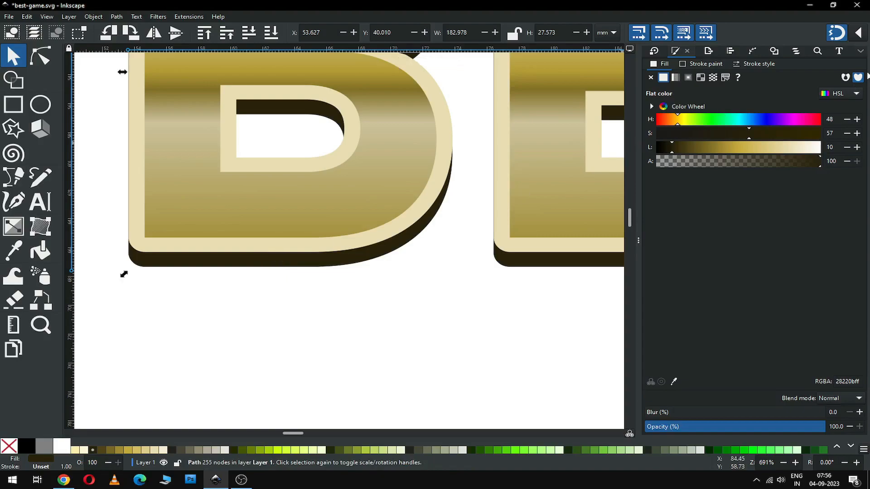
Disable snapping and fine-tune the dark backing's position to about X 53.95 mm, Y 39.82 mm.
{"action": "left_click", "coordinate": [860, 33]}
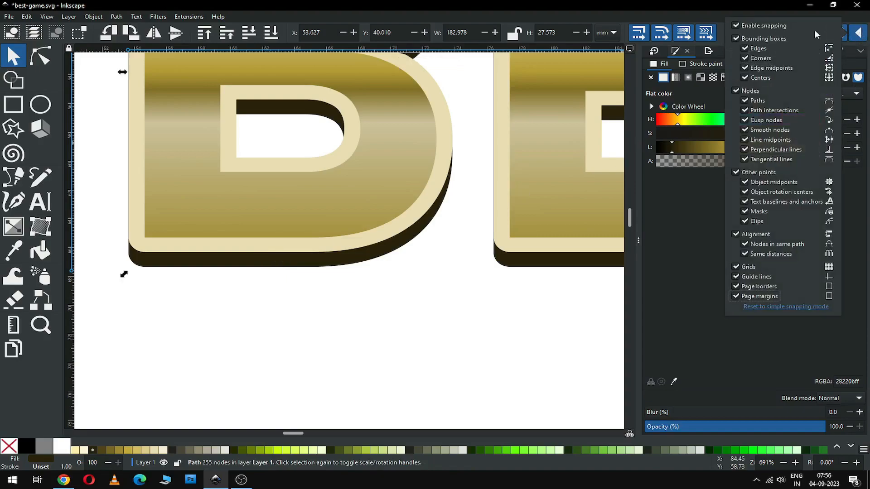
{"action": "left_click", "coordinate": [766, 25]}
{"action": "left_click", "coordinate": [242, 300]}
{"action": "left_click", "coordinate": [241, 300]}
{"action": "left_click_drag", "start_coordinate": [241, 262], "coordinate": [240, 262]}
{"action": "key", "text": "minus"}
{"action": "key", "text": "minus"}
{"action": "key", "text": "minus"}
{"action": "key", "text": "minus"}
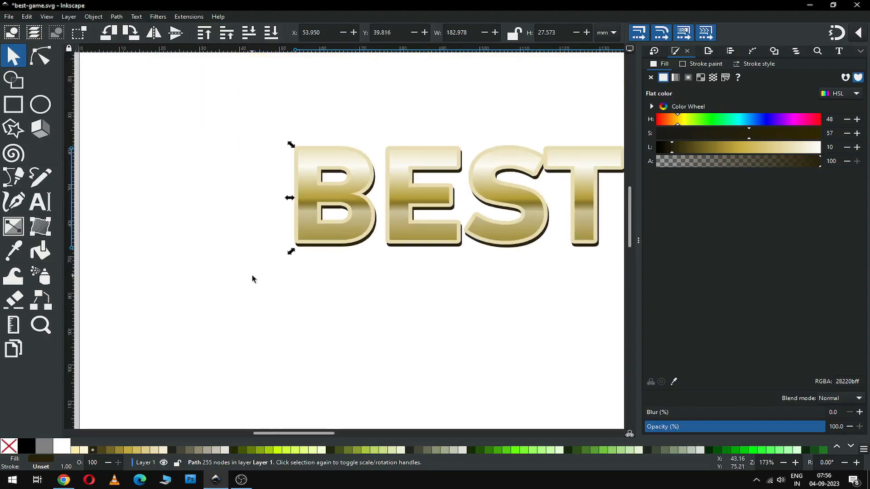
Duplicate the dark backing, raise the copy to the top and offset it down and right to about X 54.35 mm, Y 41.23 mm.
{"action": "left_click", "coordinate": [301, 297]}
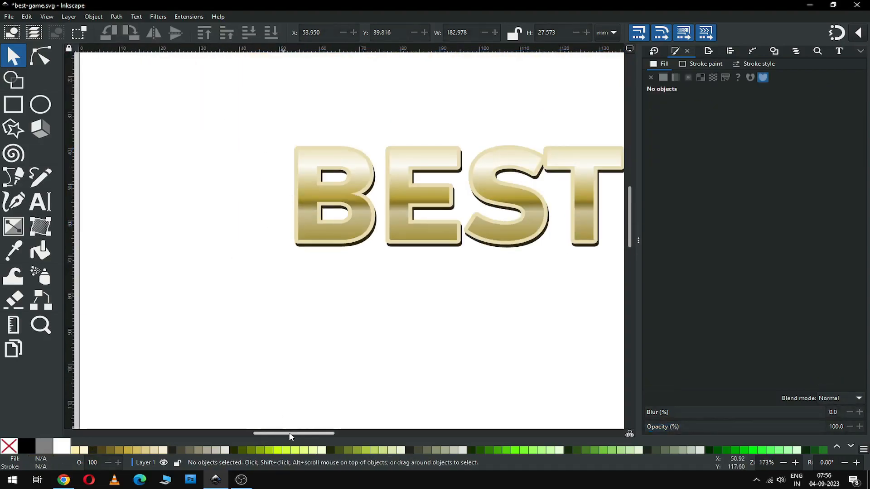
{"action": "left_click_drag", "start_coordinate": [291, 434], "coordinate": [316, 433]}
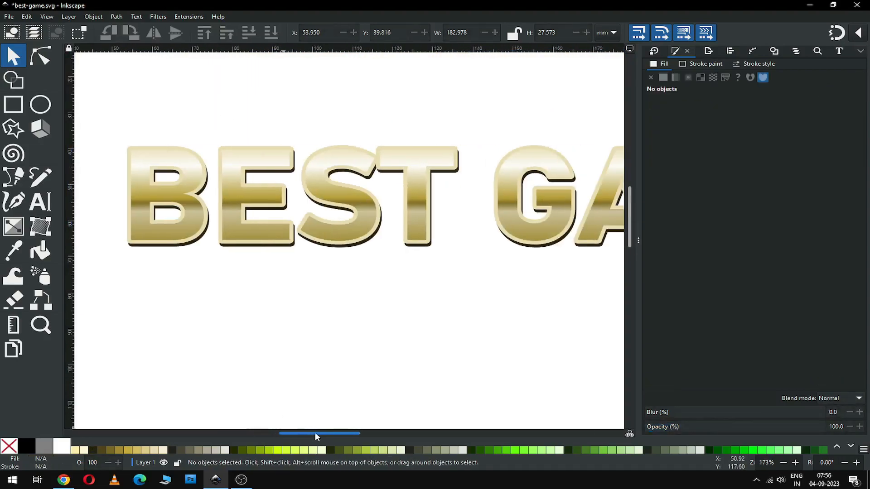
{"action": "left_click", "coordinate": [186, 248]}
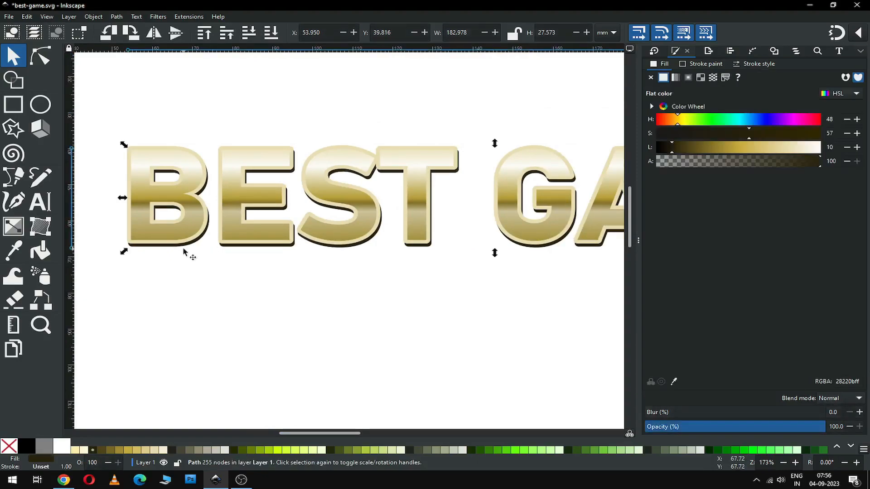
{"action": "key", "text": "z"}
{"action": "left_click_drag", "start_coordinate": [113, 198], "coordinate": [299, 286]}
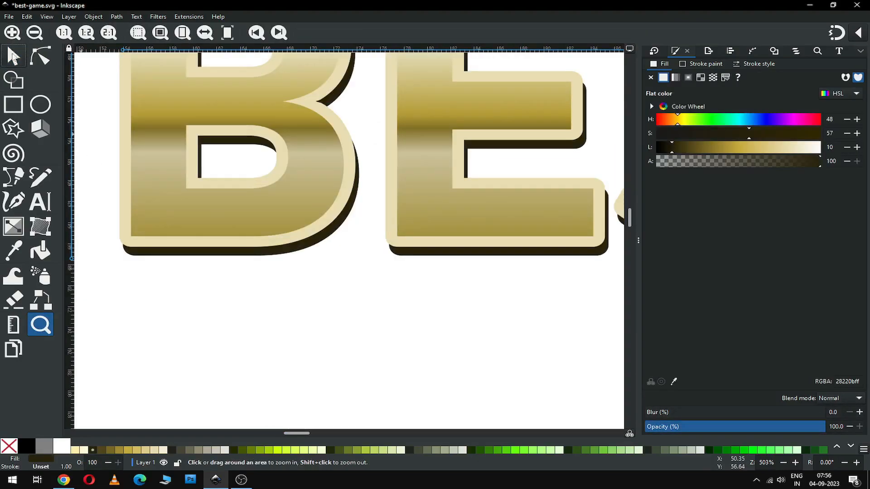
{"action": "left_click", "coordinate": [13, 57]}
{"action": "key", "text": "Home"}
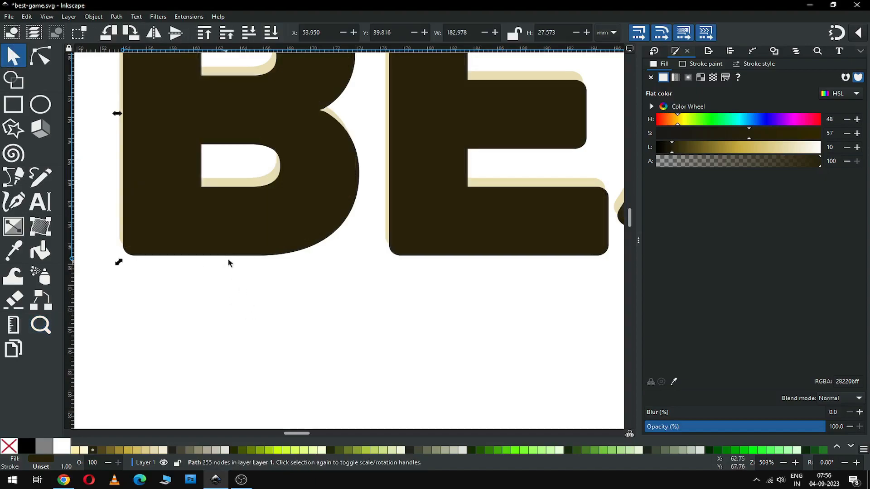
{"action": "left_click_drag", "start_coordinate": [237, 251], "coordinate": [240, 267]}
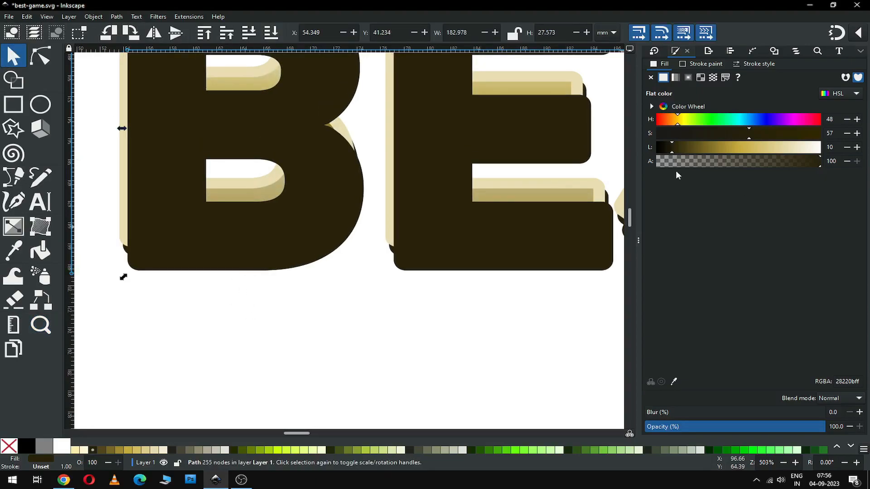
Recolour the offset copy of the lettering near-black (0a0a0a) and lower it to the bottom of the stack.
{"action": "left_click", "coordinate": [667, 148]}
{"action": "left_click_drag", "start_coordinate": [666, 149], "coordinate": [662, 154]}
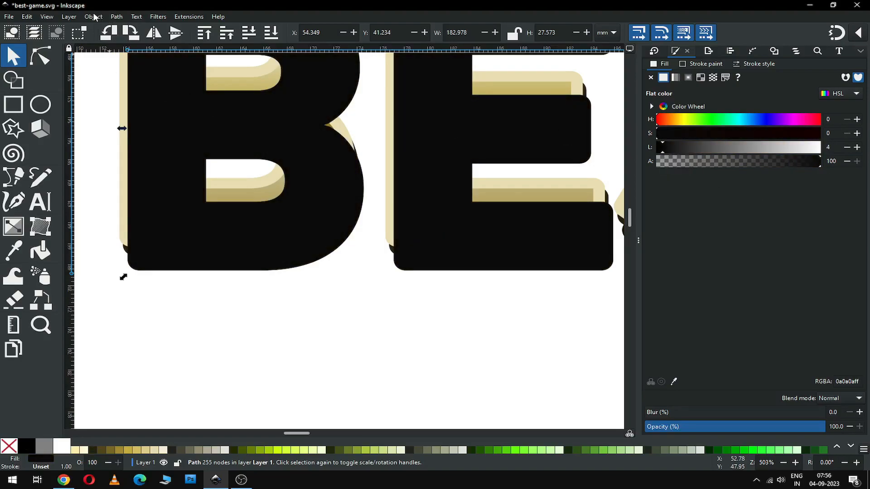
{"action": "left_click", "coordinate": [94, 17]}
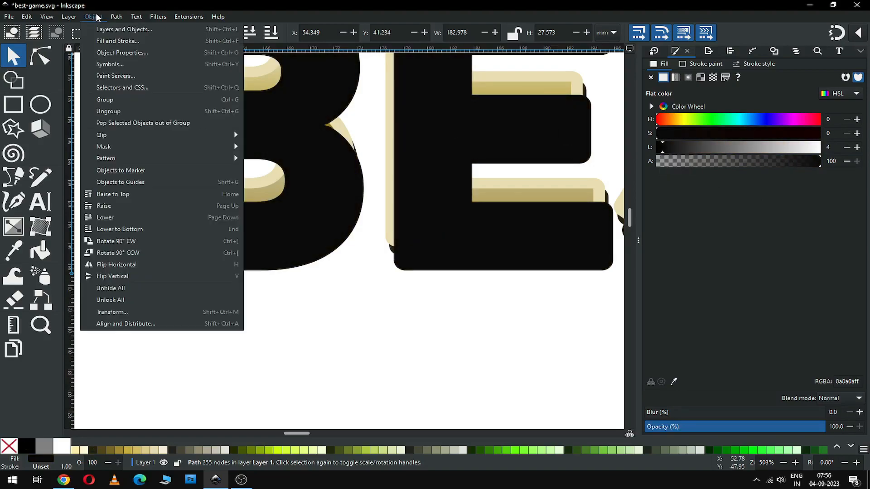
{"action": "left_click", "coordinate": [107, 230]}
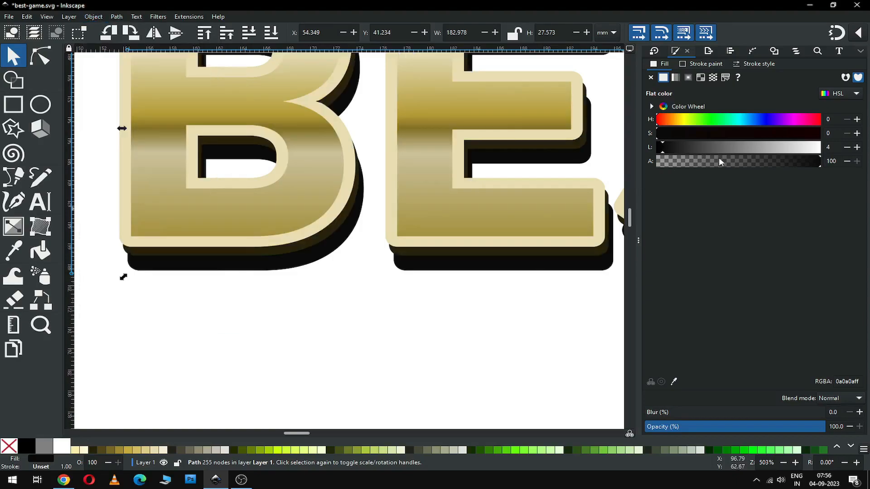
Blur the near-black backing copy by 11% to form a soft shadow behind the lettering.
{"action": "left_click_drag", "start_coordinate": [655, 414], "coordinate": [661, 412]}
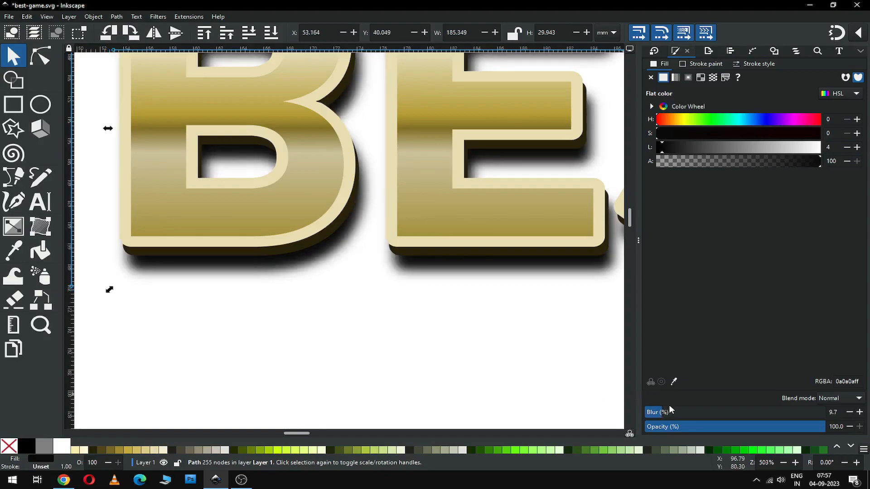
{"action": "left_click", "coordinate": [397, 356]}
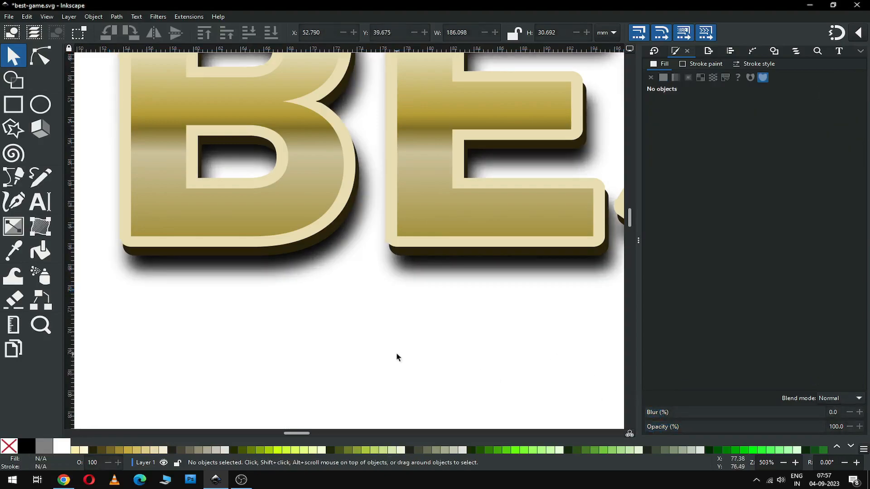
Delete the spare black BEST GAME path below the gold lettering and save the document.
{"action": "key", "text": "minus"}
{"action": "key", "text": "minus"}
{"action": "key", "text": "minus"}
{"action": "key", "text": "minus"}
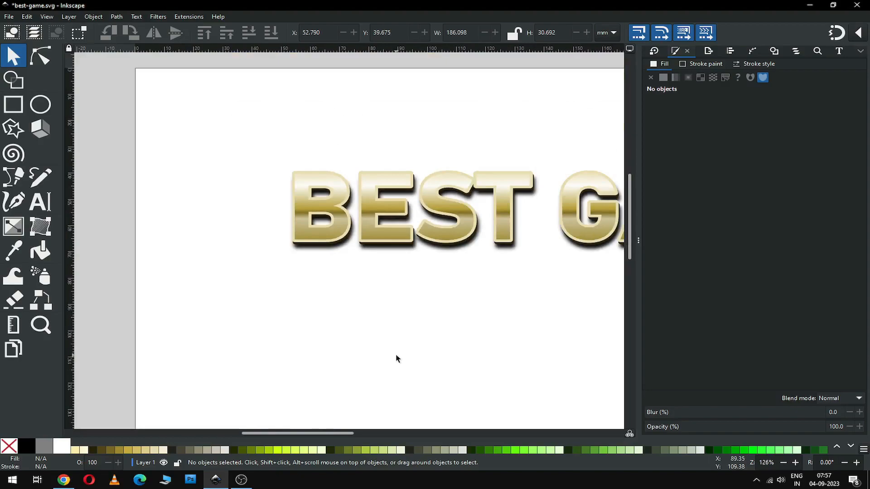
{"action": "key", "text": "minus"}
{"action": "left_click_drag", "start_coordinate": [362, 433], "coordinate": [423, 431]}
{"action": "left_click", "coordinate": [394, 401]}
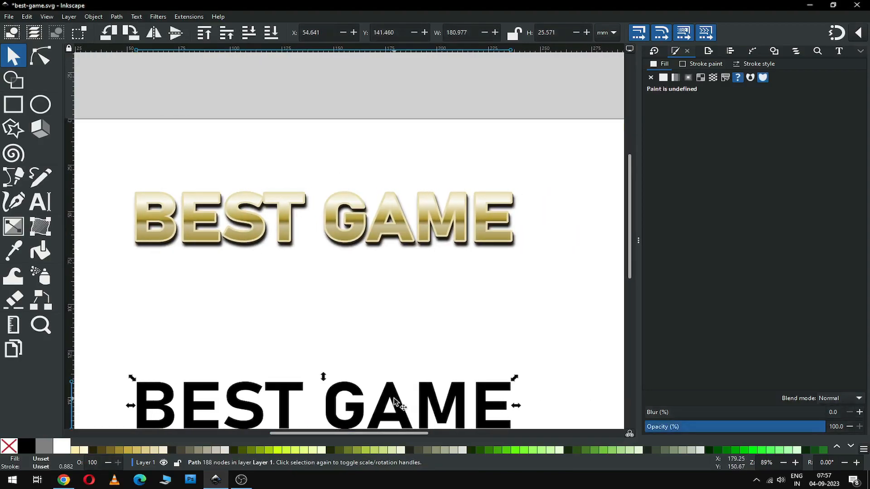
{"action": "key", "text": "Delete"}
{"action": "key", "text": "ctrl+s"}
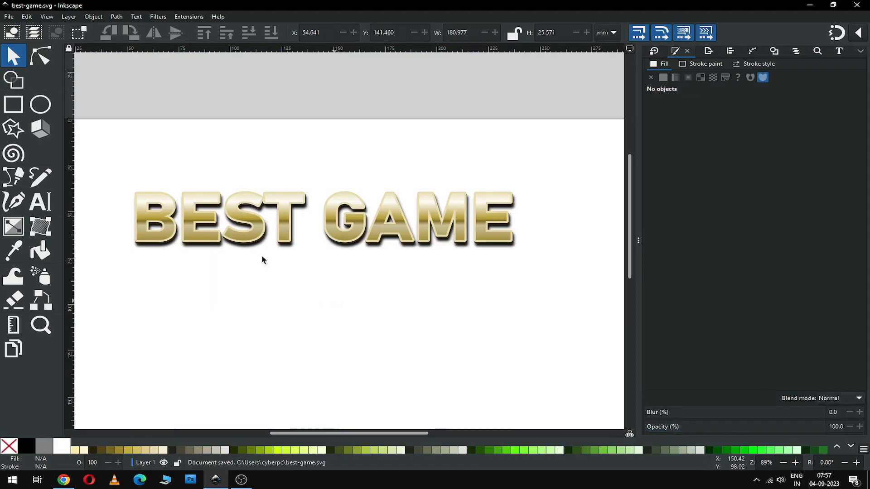
Select all layers of the gold lettering and move them down together to about Y 73.8 mm.
{"action": "left_click_drag", "start_coordinate": [112, 165], "coordinate": [575, 296]}
{"action": "left_click_drag", "start_coordinate": [398, 218], "coordinate": [394, 285]}
{"action": "key", "text": "minus"}
{"action": "key", "text": "minus"}
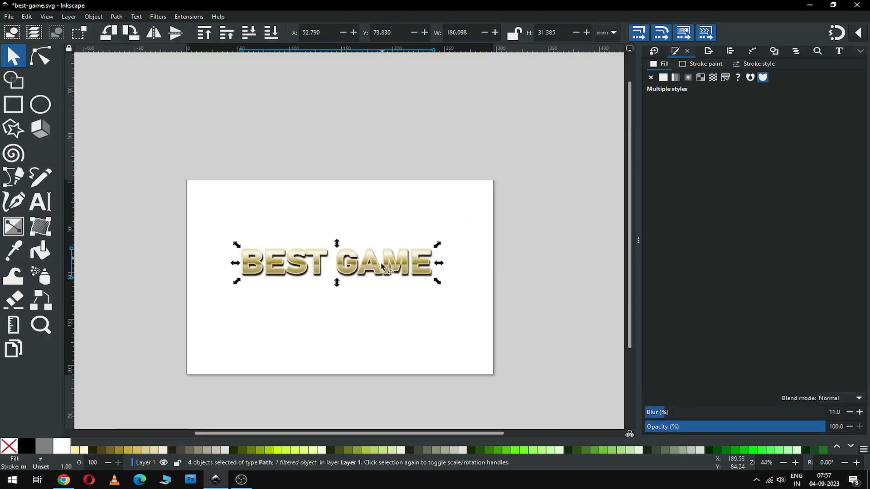
{"action": "left_click", "coordinate": [420, 267]}
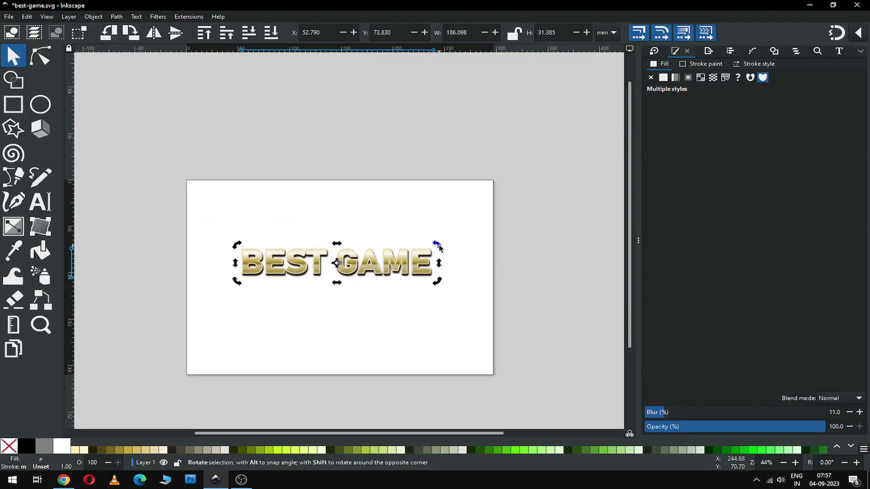
{"action": "left_click_drag", "start_coordinate": [439, 247], "coordinate": [442, 232]}
{"action": "key", "text": "ctrl+z"}
{"action": "left_click", "coordinate": [421, 290]}
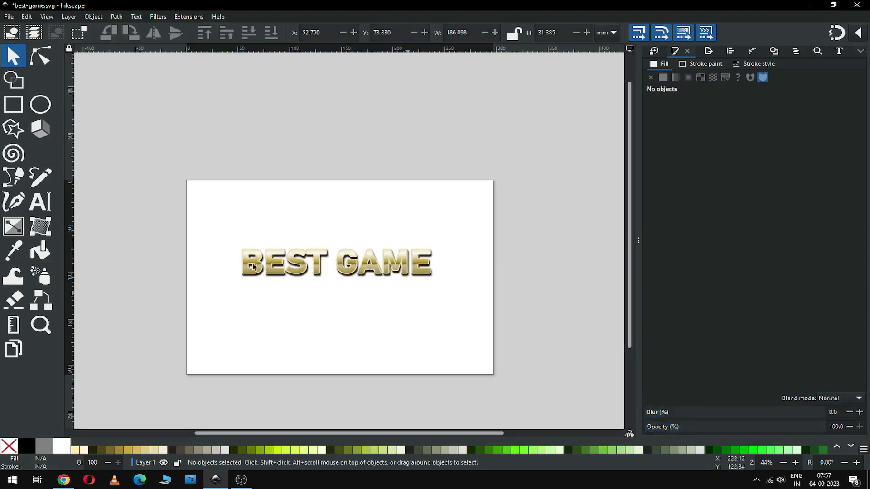
Draw a page-covering background rectangle about 297 by 206 mm and lower it to the bottom of the stack.
{"action": "left_click", "coordinate": [13, 104]}
{"action": "left_click_drag", "start_coordinate": [188, 181], "coordinate": [495, 373]}
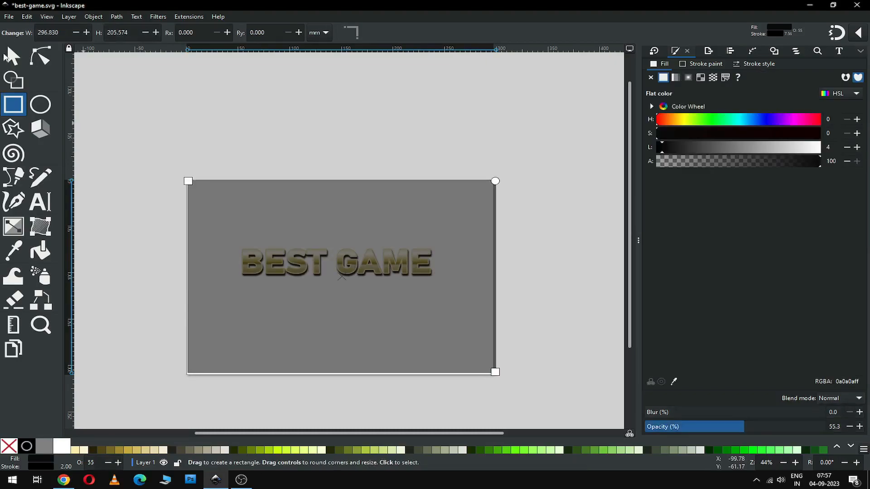
{"action": "left_click", "coordinate": [13, 56]}
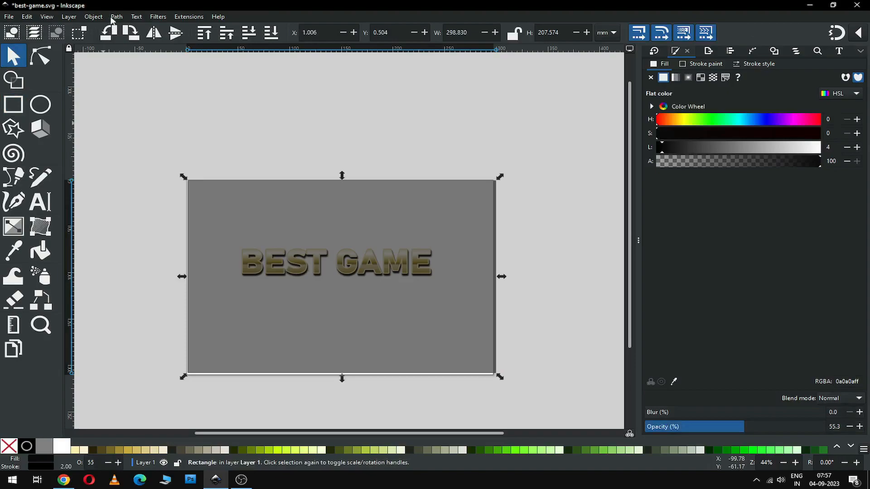
{"action": "left_click", "coordinate": [94, 17]}
{"action": "left_click", "coordinate": [111, 228]}
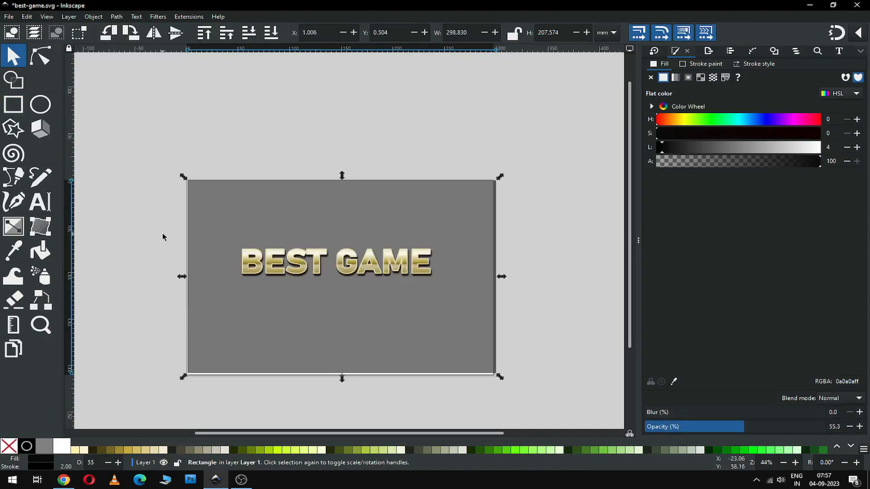
Set the background rectangle's opacity to 100% and fill it with dark maroon 2b0011, darkened slightly.
{"action": "left_click_drag", "start_coordinate": [743, 424], "coordinate": [868, 421]}
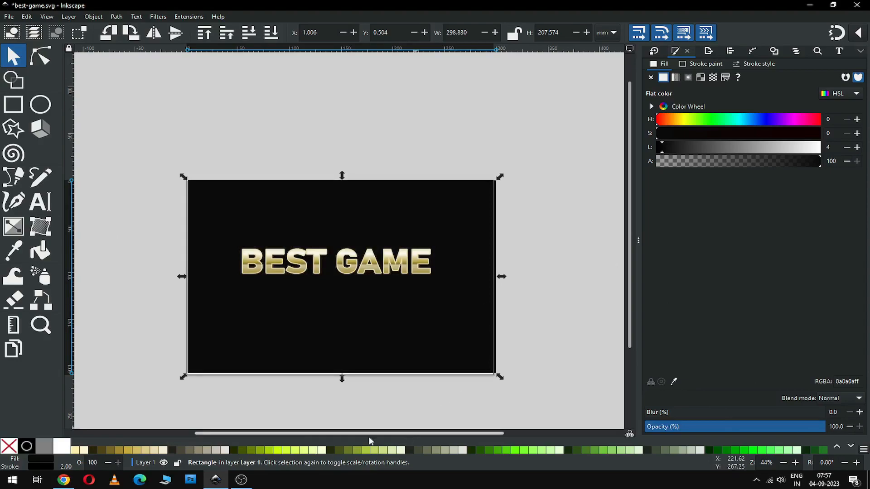
{"action": "left_click", "coordinate": [93, 450]}
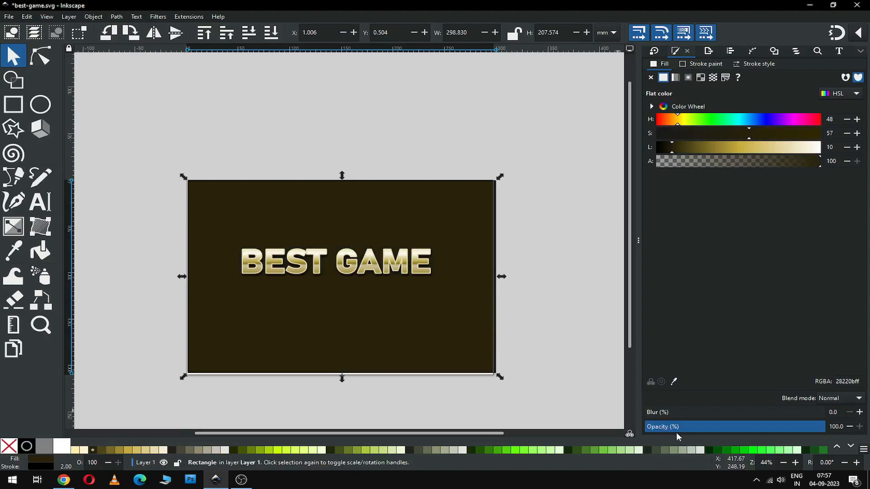
{"action": "left_click", "coordinate": [849, 448]}
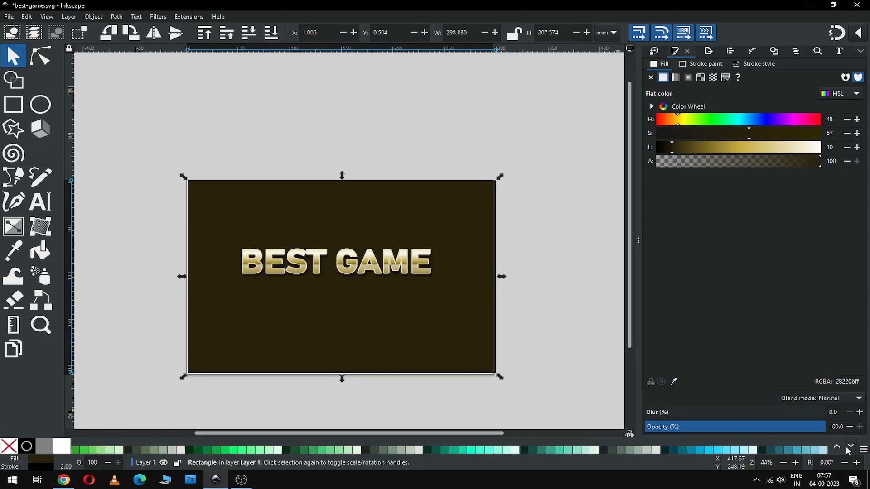
{"action": "left_click", "coordinate": [849, 448]}
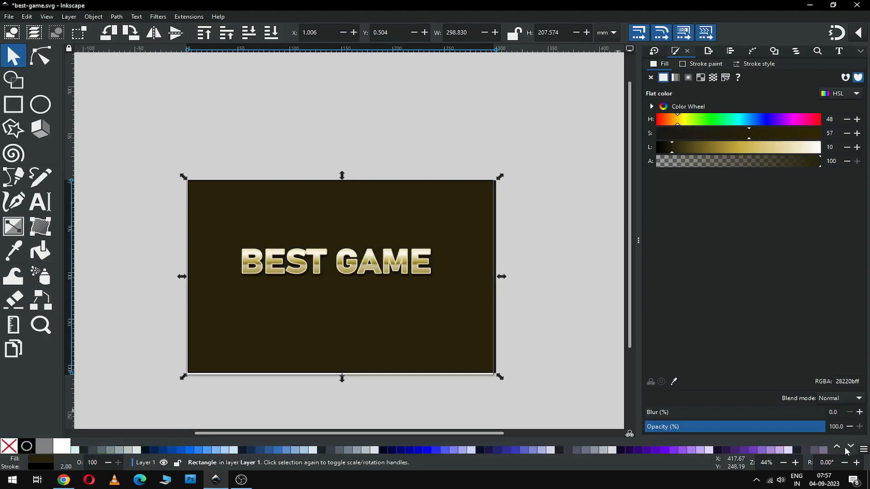
{"action": "left_click", "coordinate": [849, 448]}
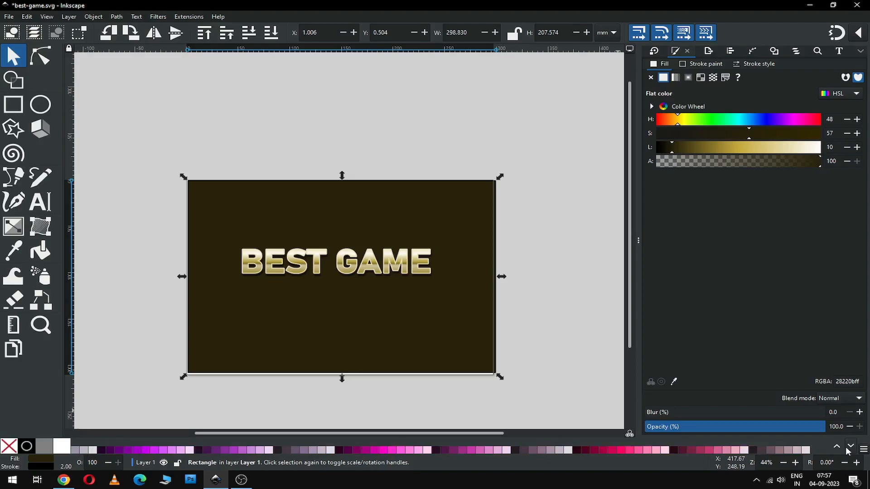
{"action": "left_click", "coordinate": [577, 450]}
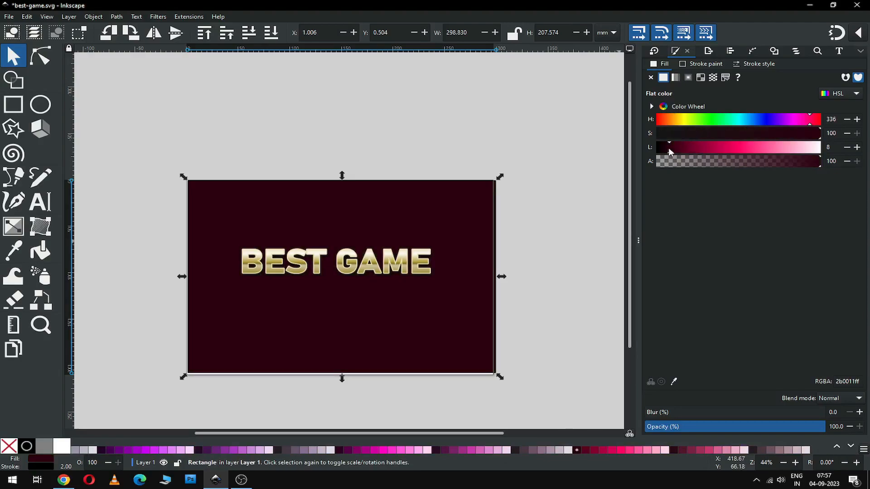
{"action": "left_click", "coordinate": [555, 274]}
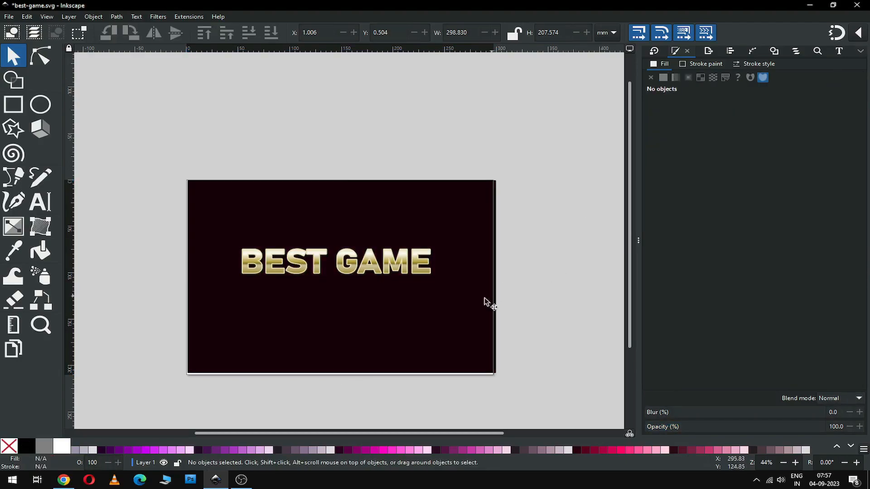
{"action": "key", "text": "z"}
{"action": "left_click_drag", "start_coordinate": [218, 236], "coordinate": [347, 302]}
{"action": "key", "text": "5"}
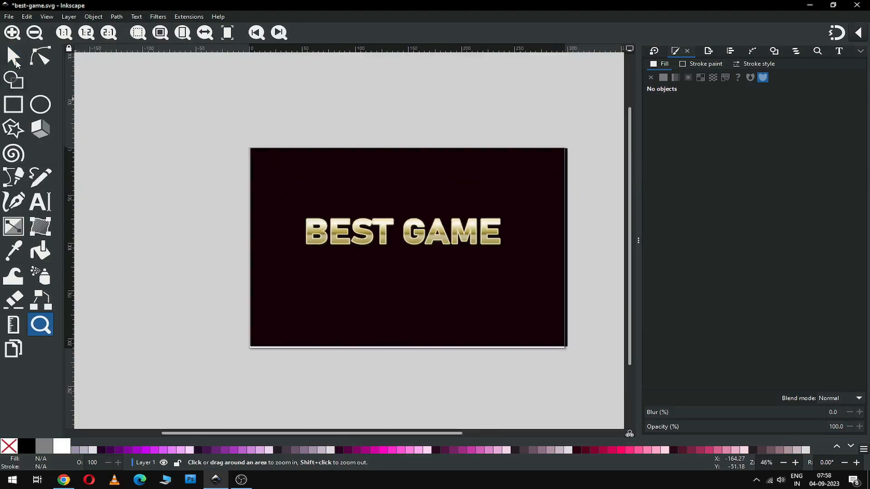
{"action": "left_click", "coordinate": [16, 61]}
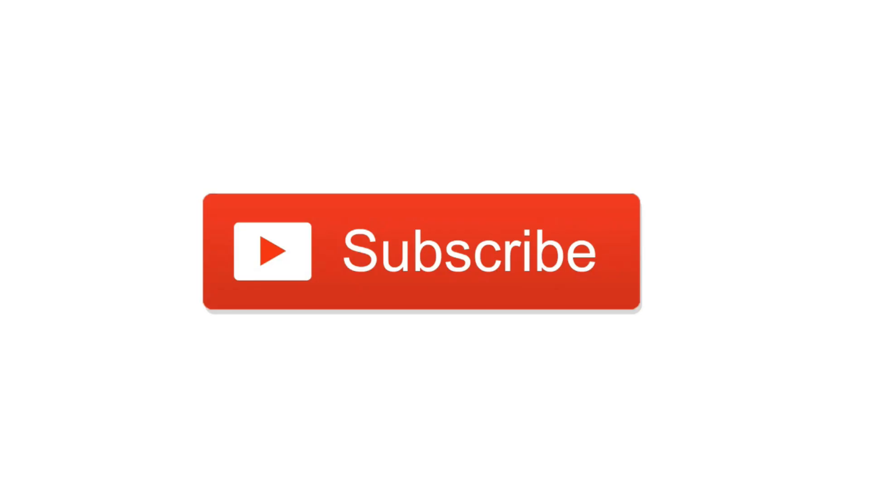